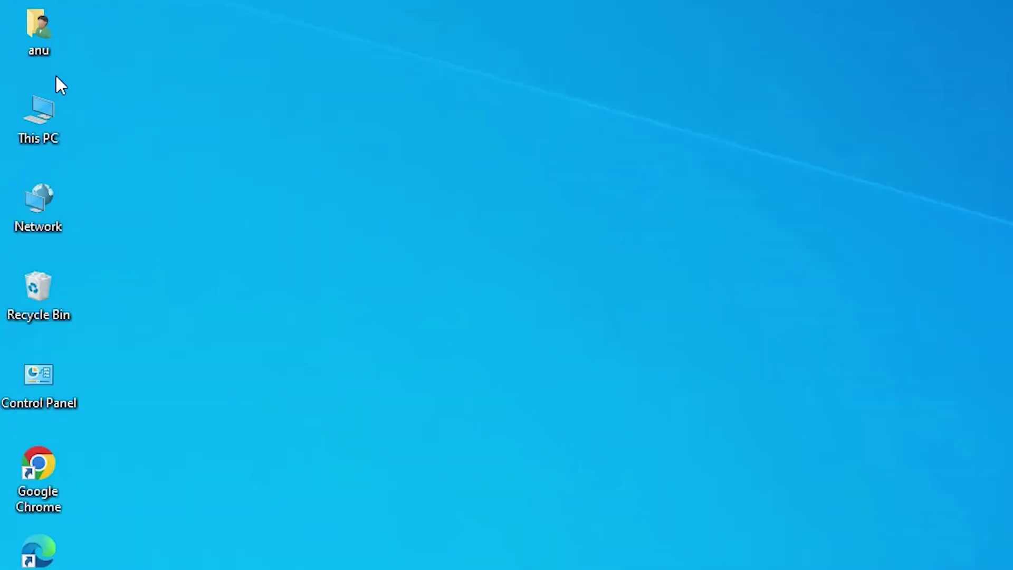
# Step: Check the PC's system type in This PC's properties, then close the settings window
pyautogui.rightClick(47, 117)
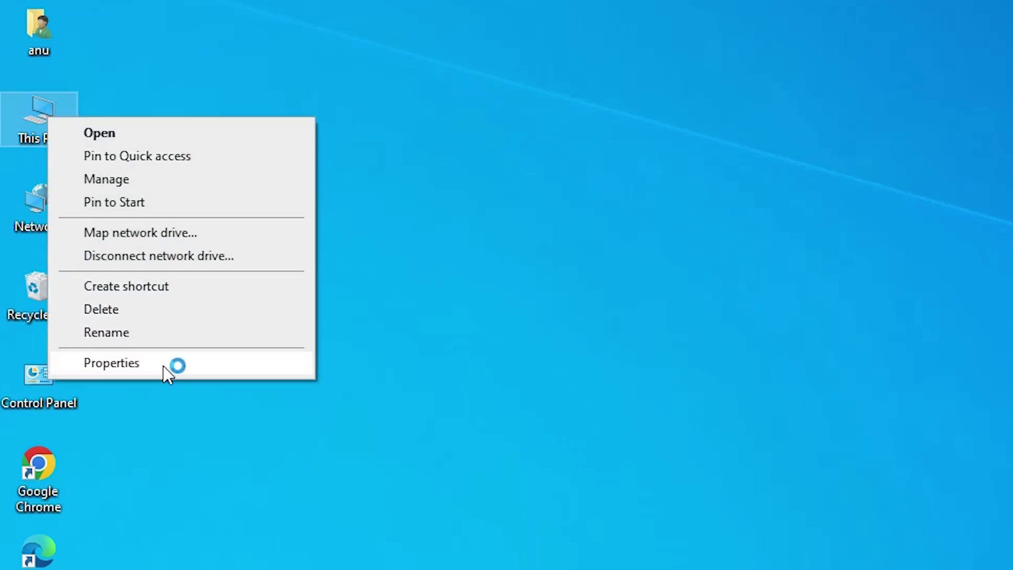
pyautogui.click(163, 366)
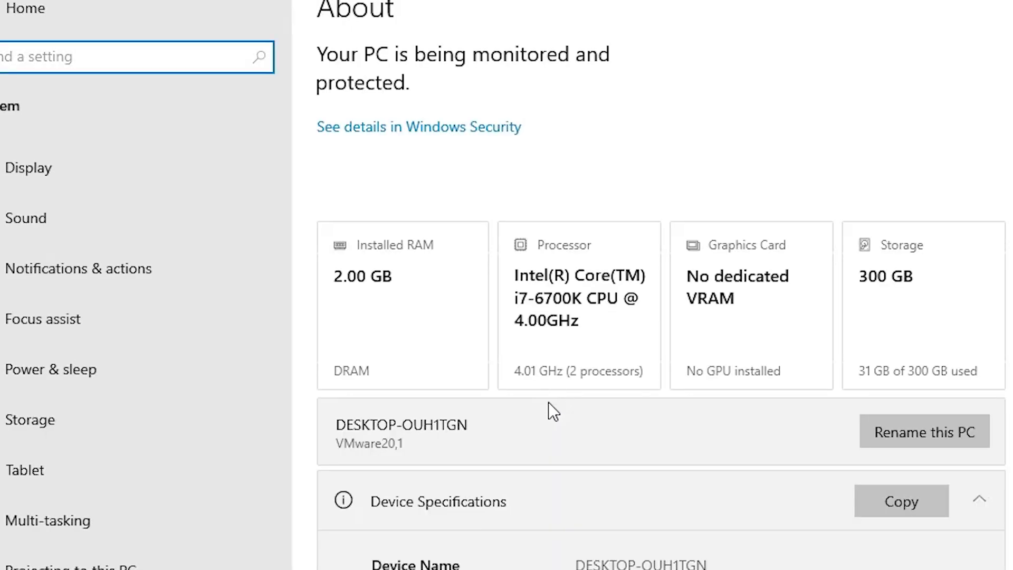
pyautogui.scroll(-10, 549, 406)
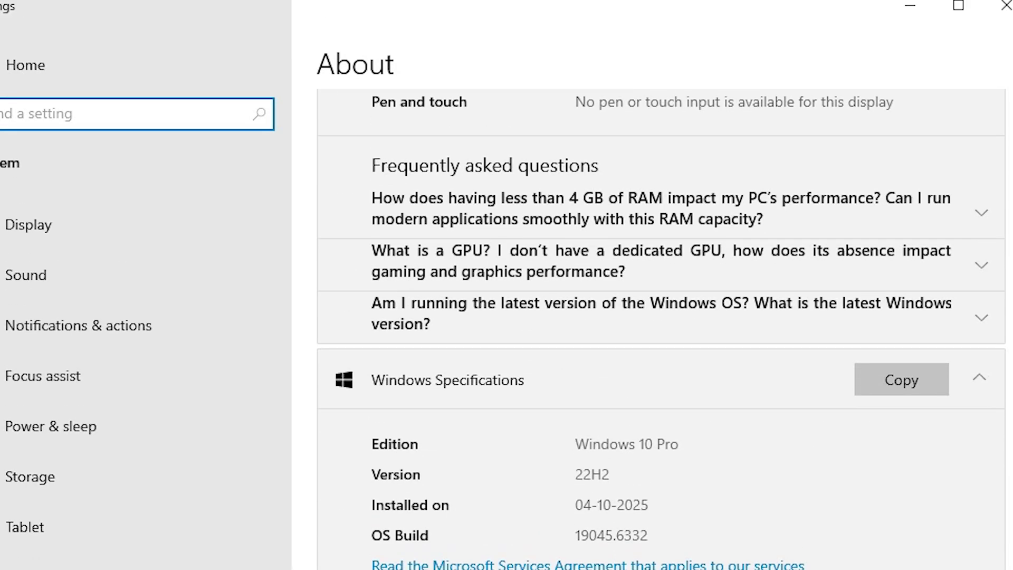
pyautogui.scroll(5, 528, 327)
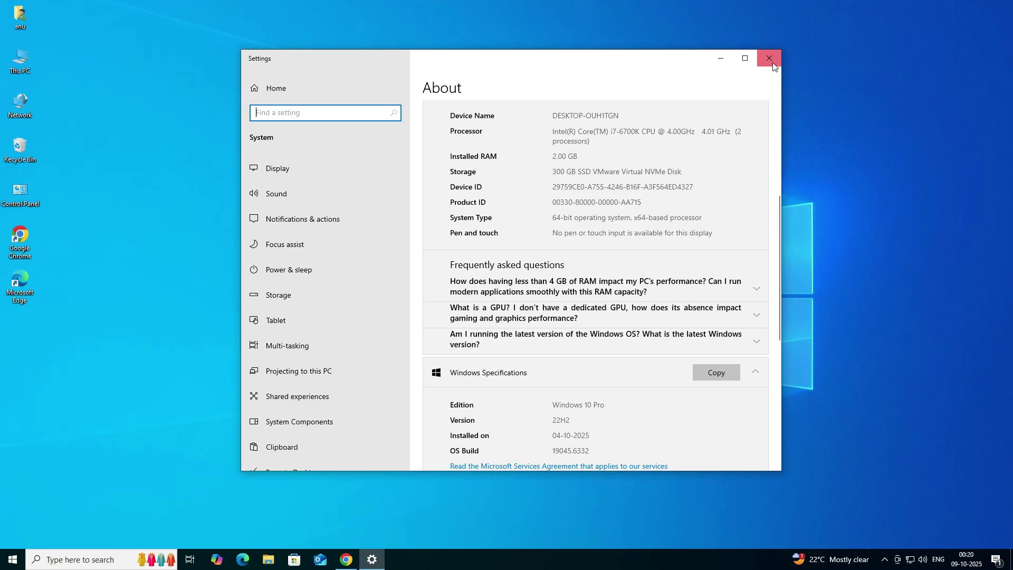
pyautogui.click(1006, 6)
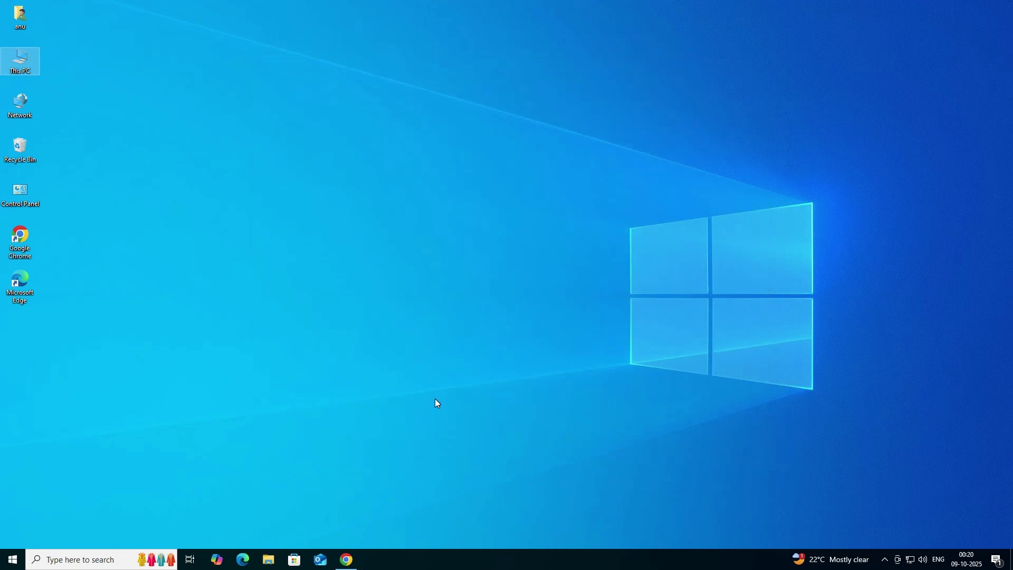
# Step: Rerun the driver search, open the Epson India L6270 page in a new tab, and scroll to Downloads
pyautogui.click(347, 560)
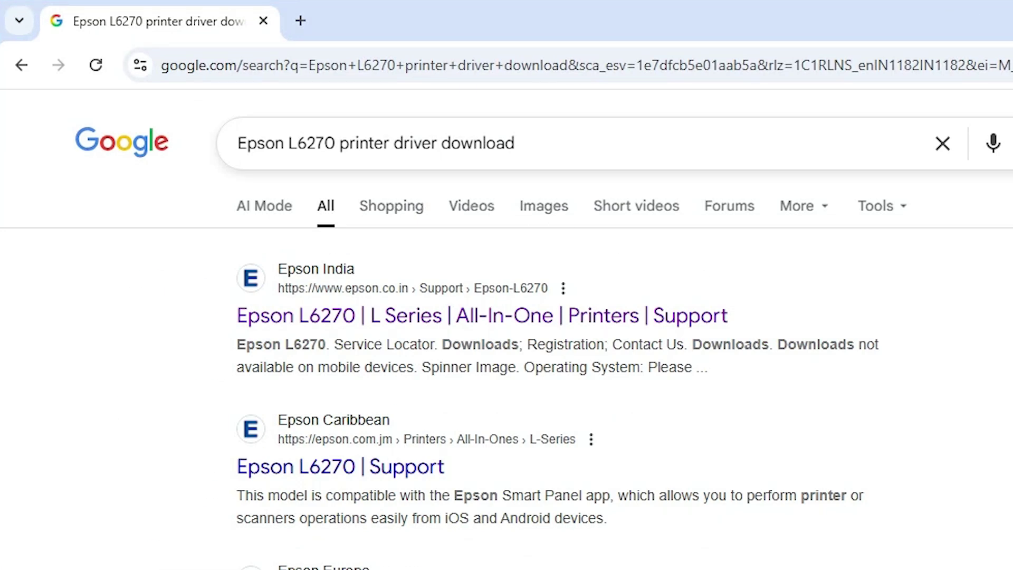
pyautogui.click(515, 143)
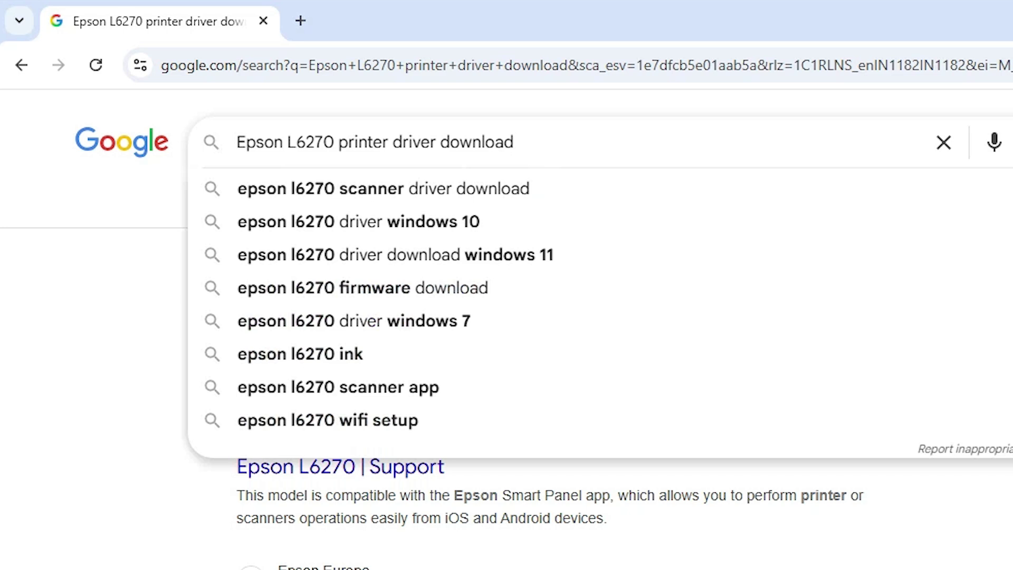
pyautogui.press('Return')
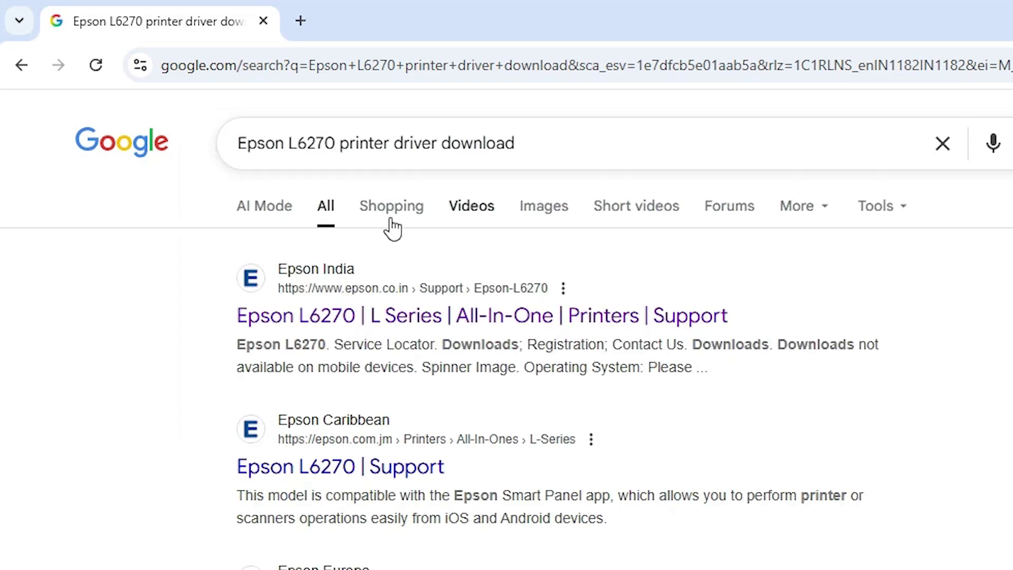
pyautogui.rightClick(485, 319)
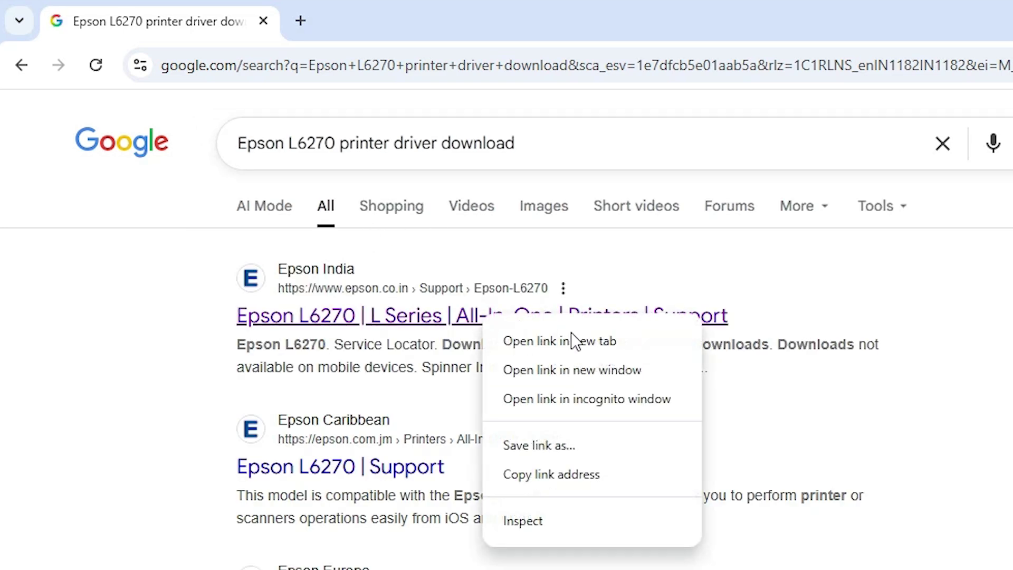
pyautogui.click(575, 340)
pyautogui.click(388, 9)
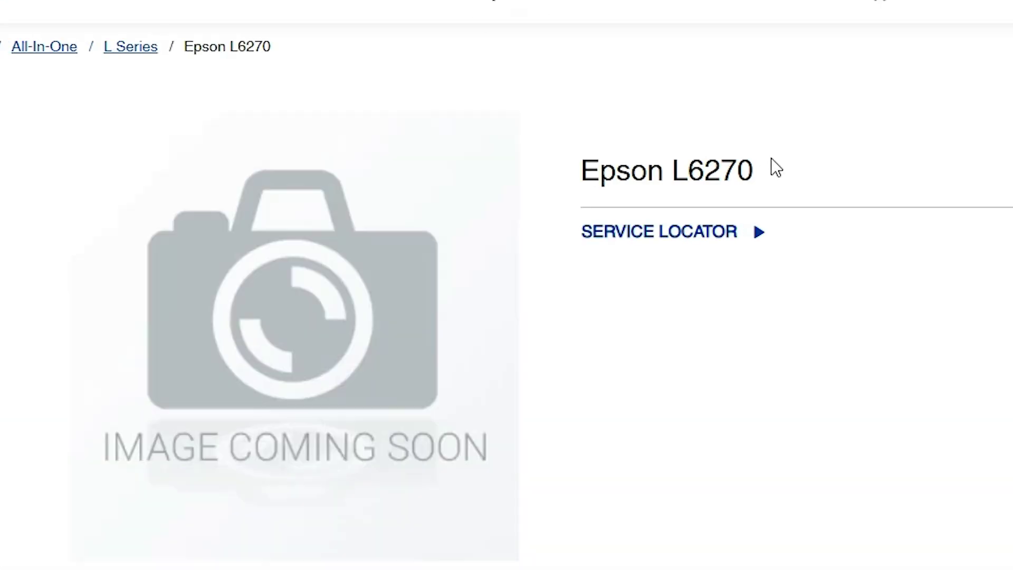
pyautogui.moveTo(482, 168); pyautogui.dragTo(425, 172)
pyautogui.moveTo(659, 170); pyautogui.dragTo(579, 174)
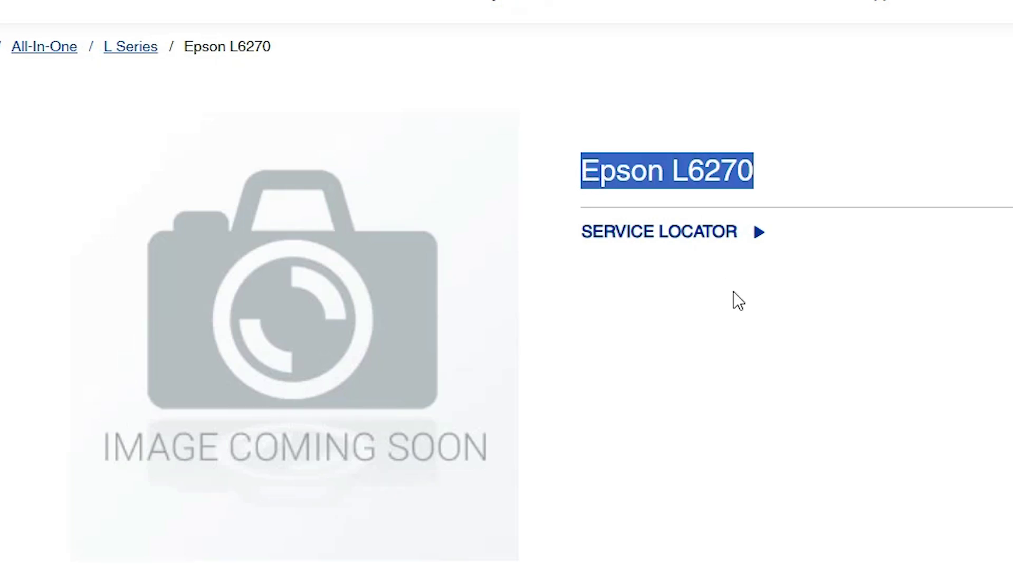
pyautogui.scroll(-10, 733, 294)
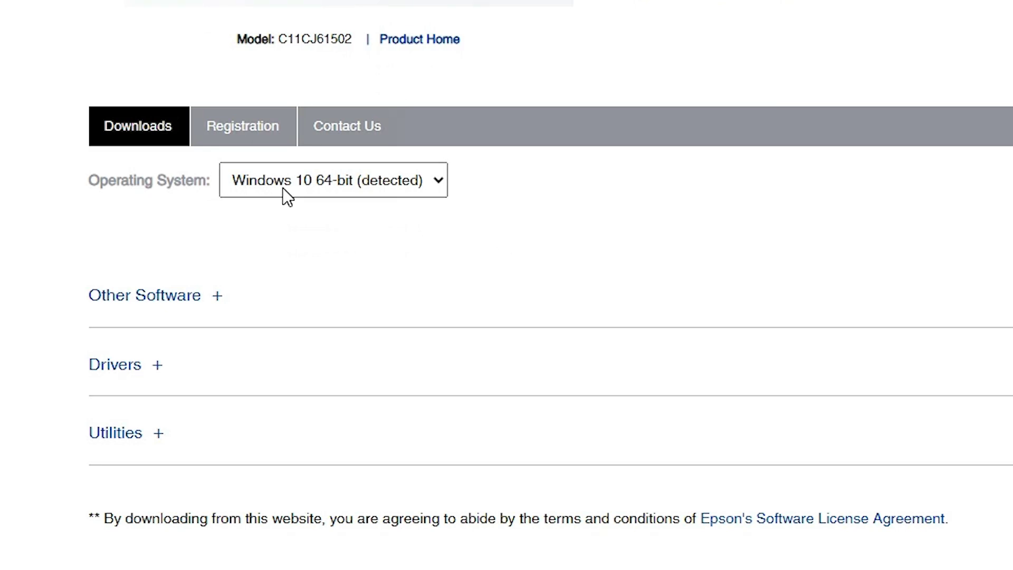
# Step: Keep Windows 10 64-bit as the operating system and expand the Drivers list
pyautogui.click(429, 186)
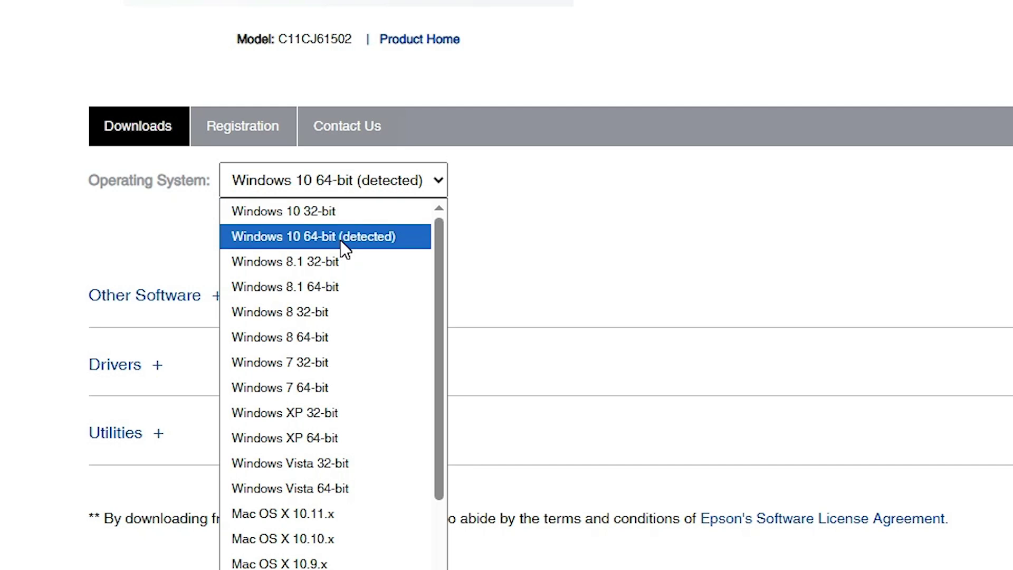
pyautogui.click(699, 241)
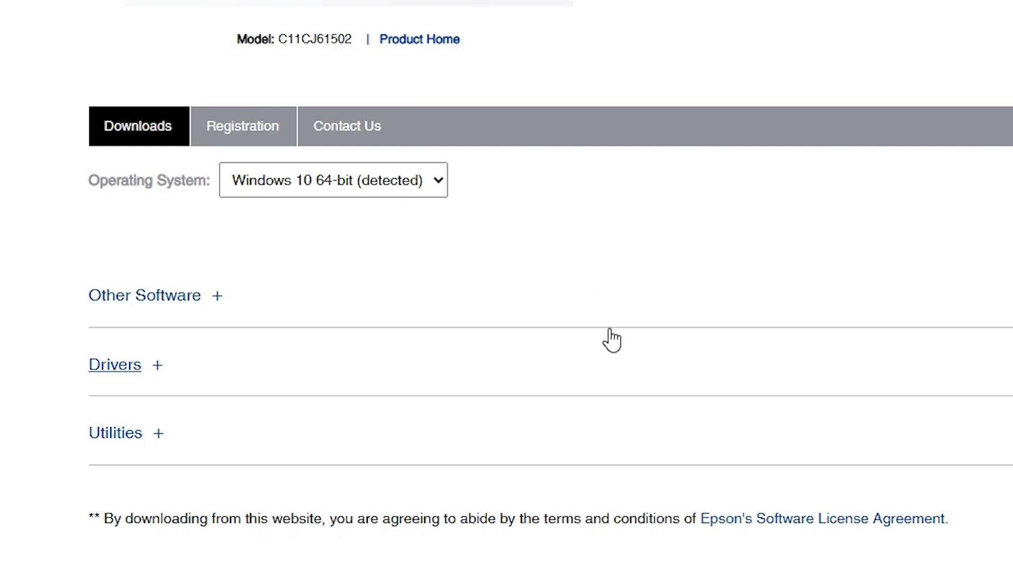
pyautogui.scroll(-2, 607, 338)
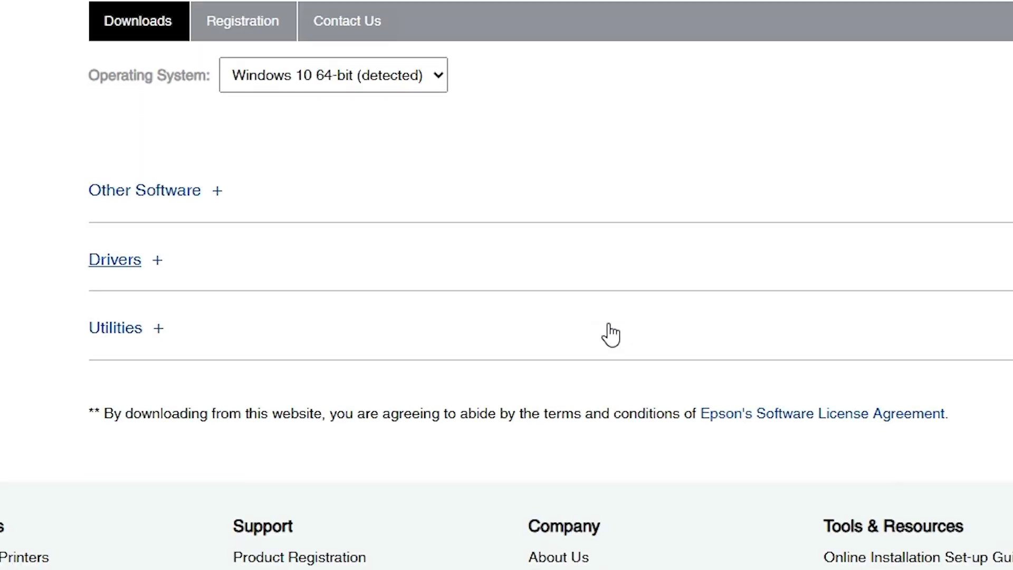
pyautogui.click(158, 269)
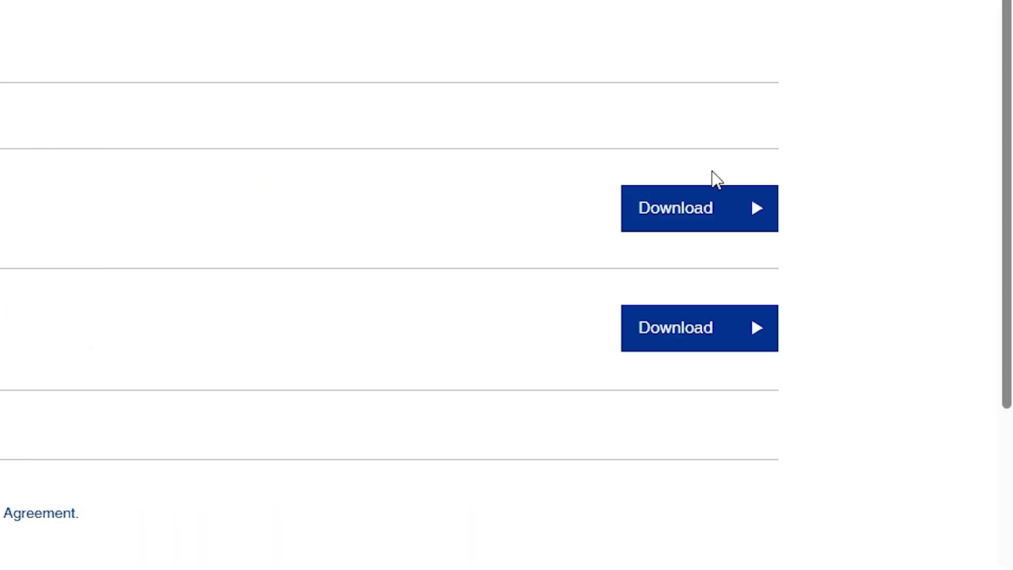
# Step: Download EpsonScan2_L6270_67810_41_Signed.exe and move it from Downloads onto the desktop
pyautogui.click(708, 214)
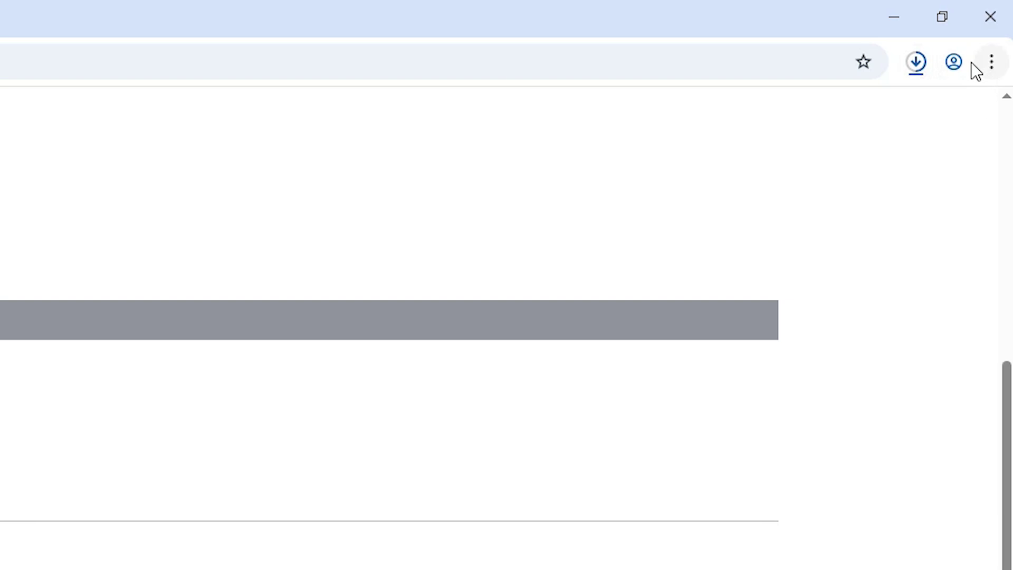
pyautogui.click(919, 64)
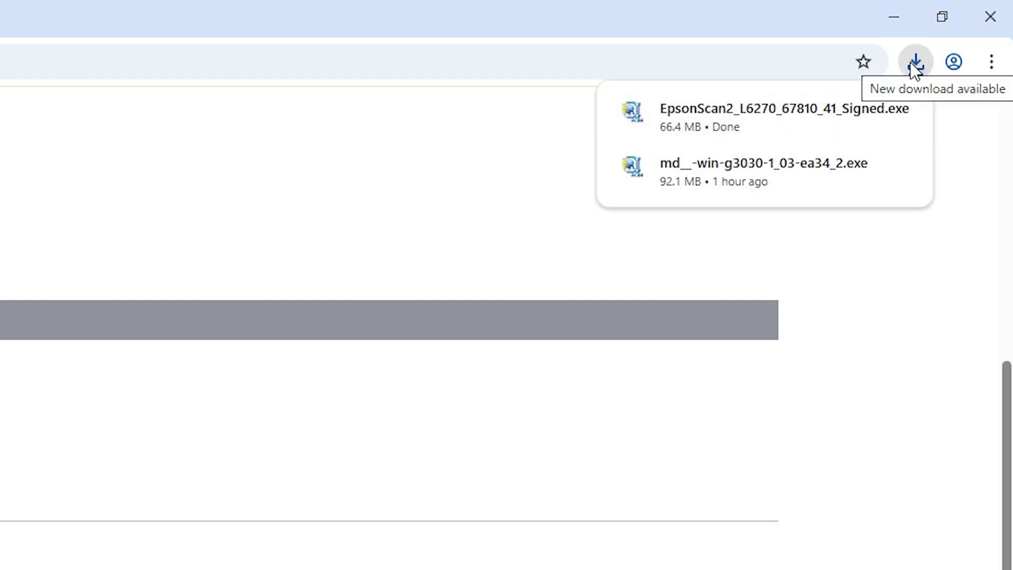
pyautogui.click(858, 111)
pyautogui.click(893, 17)
pyautogui.moveTo(332, 195); pyautogui.dragTo(109, 295)
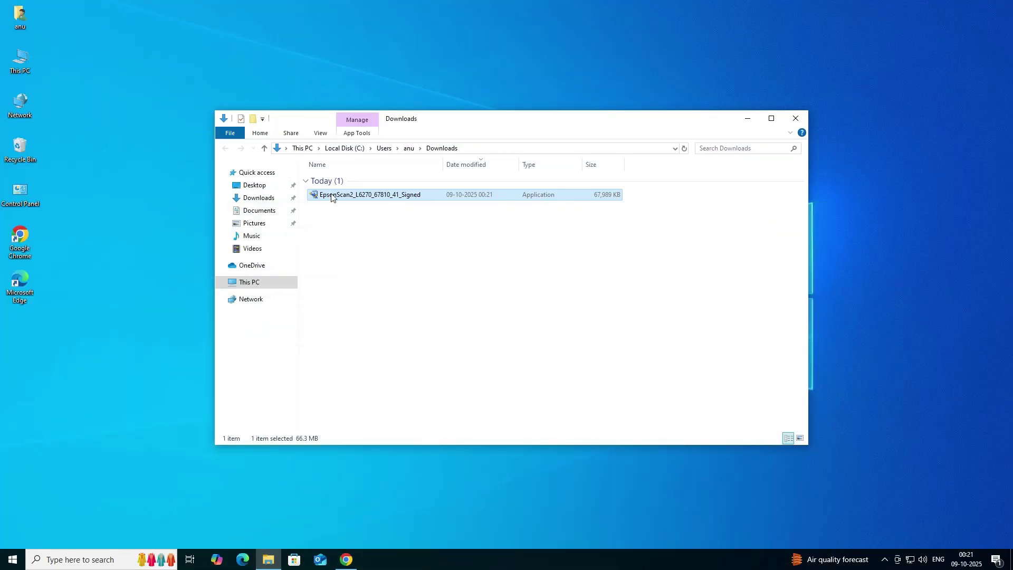
pyautogui.moveTo(217, 372); pyautogui.dragTo(221, 369)
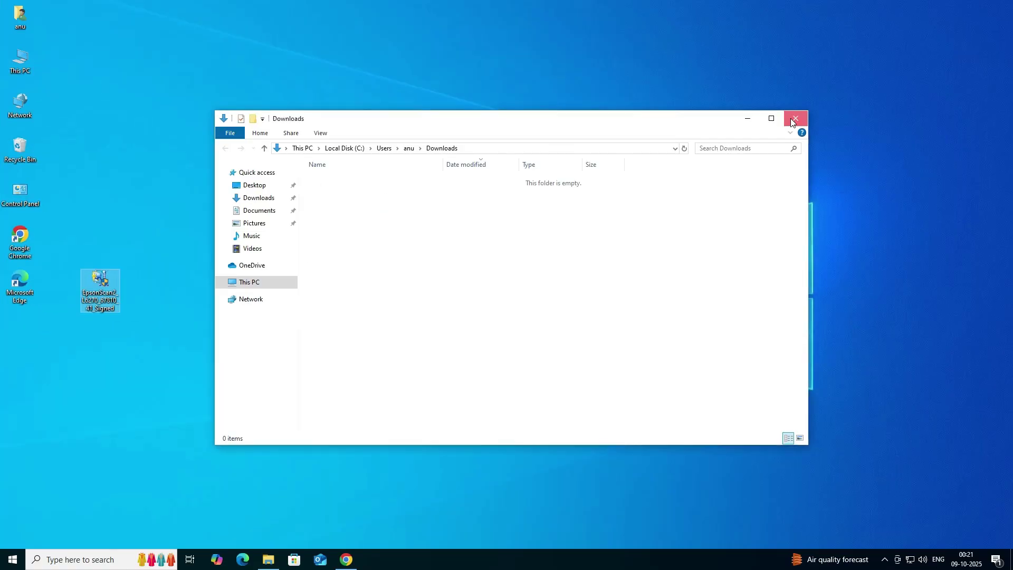
pyautogui.click(796, 116)
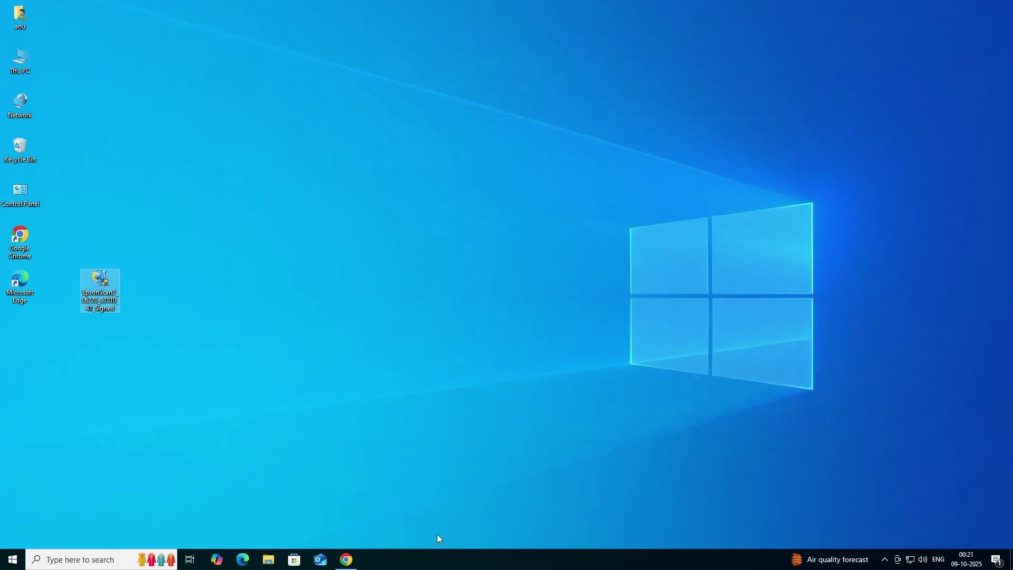
# Step: Accept the license agreement and download the printer driver L6270_64bit_v38000.exe
pyautogui.click(346, 559)
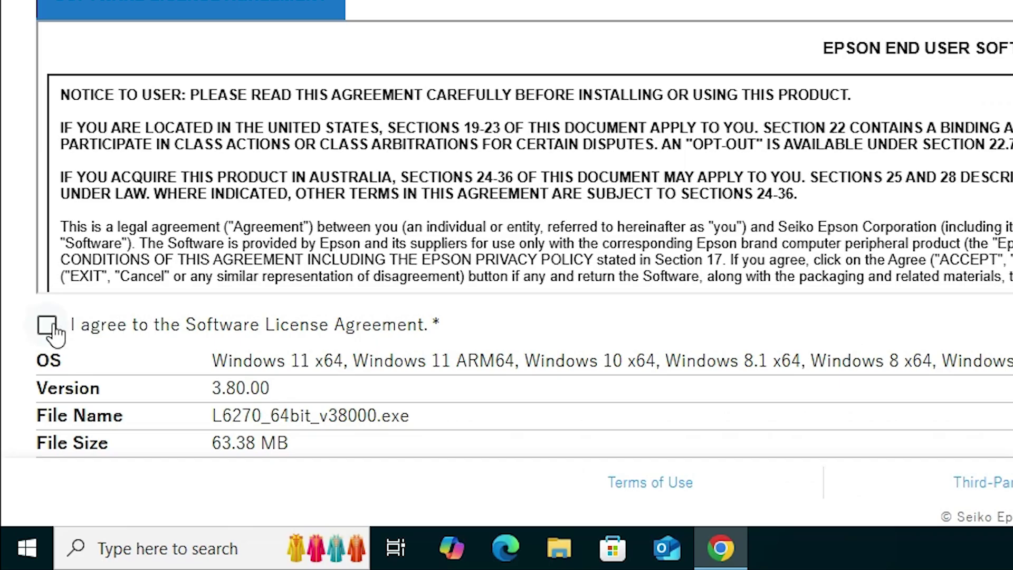
pyautogui.click(22, 452)
pyautogui.click(561, 406)
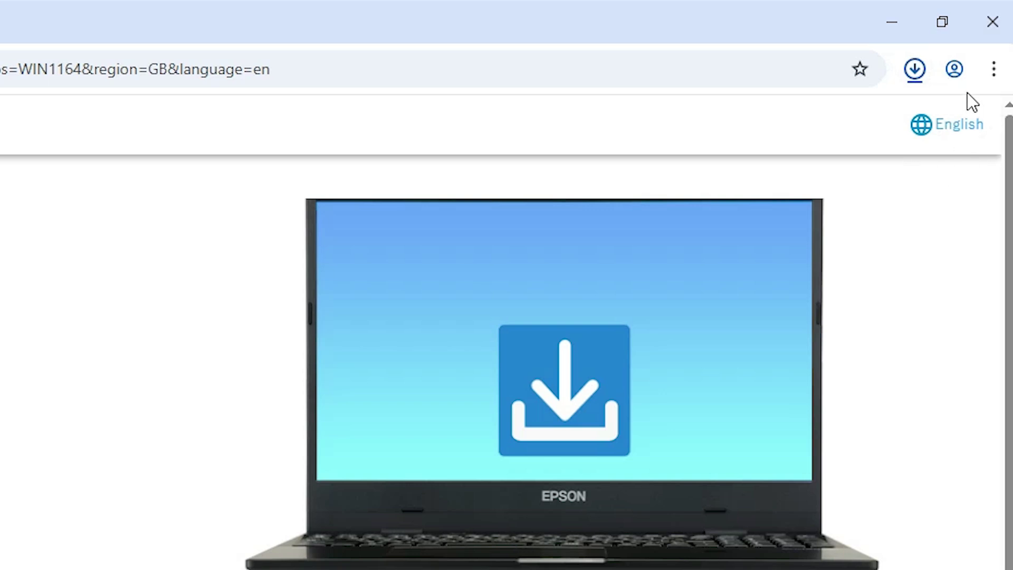
pyautogui.click(915, 70)
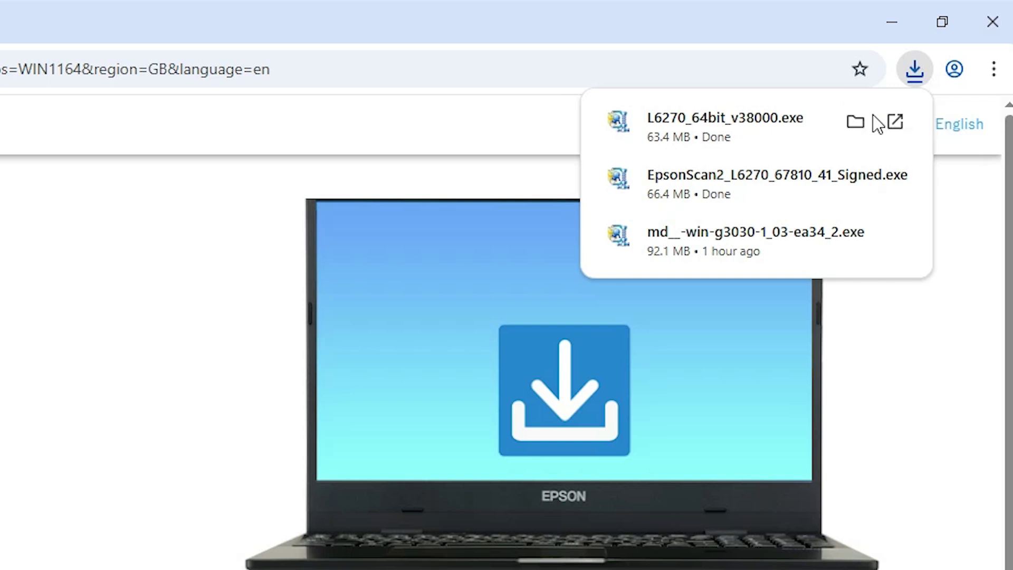
pyautogui.click(865, 126)
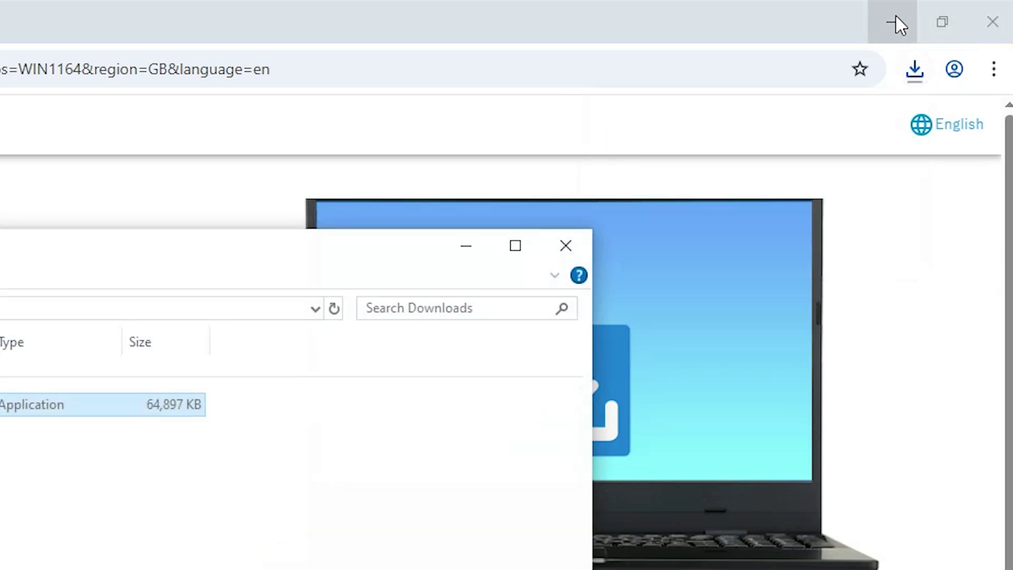
# Step: Move L6270_64bit_v38000.exe onto the desktop and place it below the EpsonScan2 installer
pyautogui.click(893, 21)
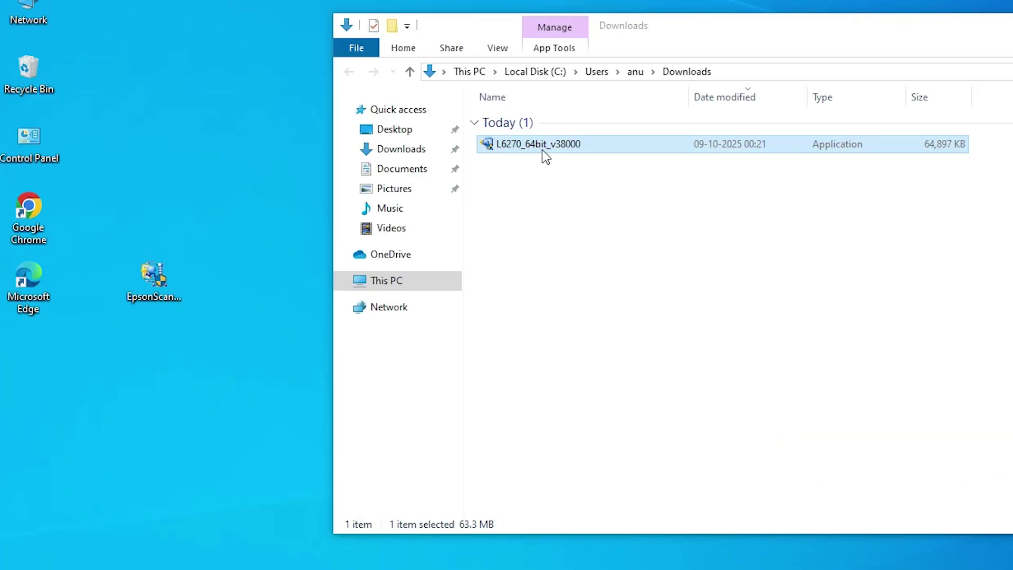
pyautogui.moveTo(543, 150); pyautogui.dragTo(90, 428)
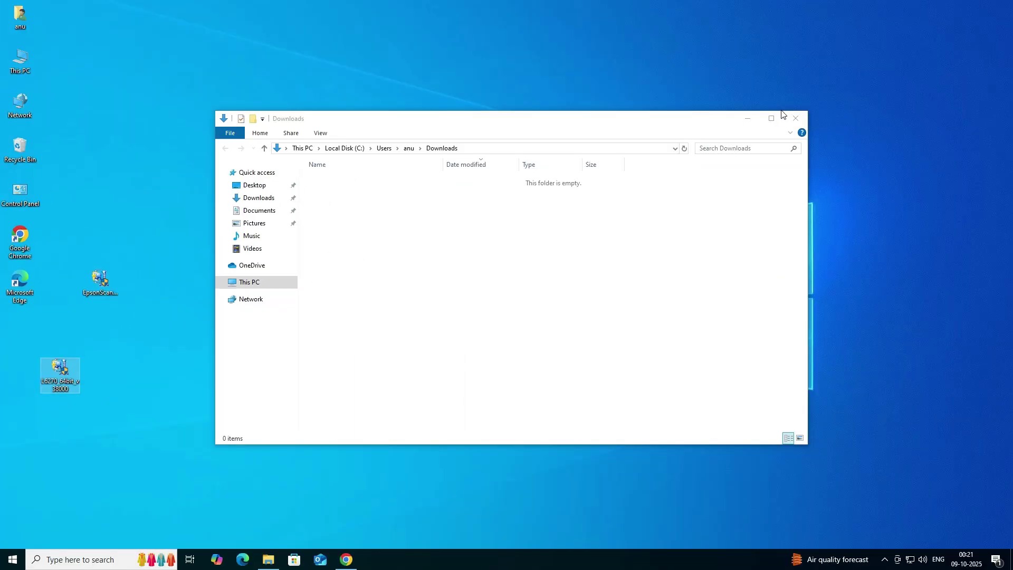
pyautogui.click(795, 117)
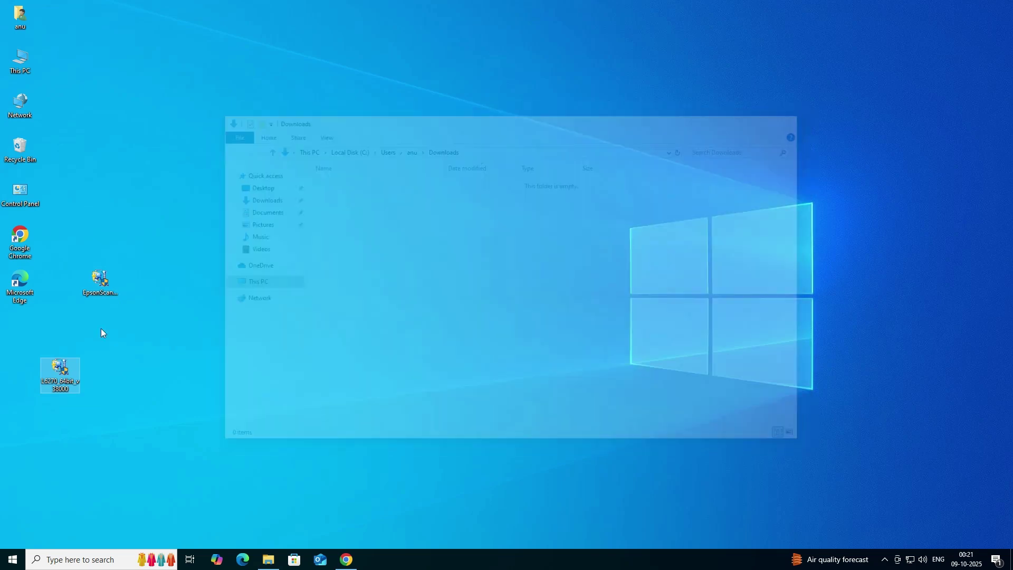
pyautogui.click(99, 290)
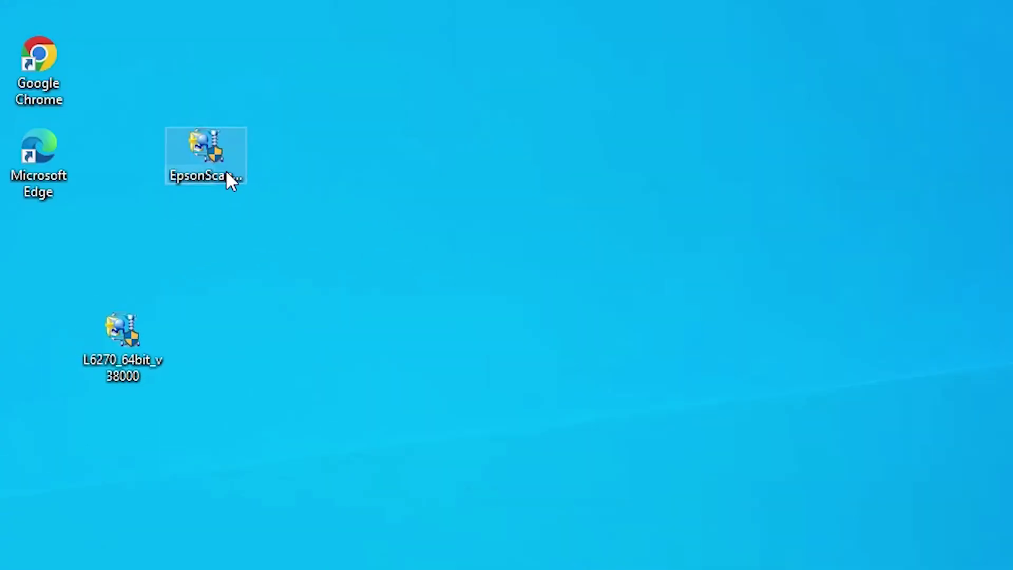
pyautogui.click(115, 355)
pyautogui.moveTo(105, 343); pyautogui.dragTo(200, 236)
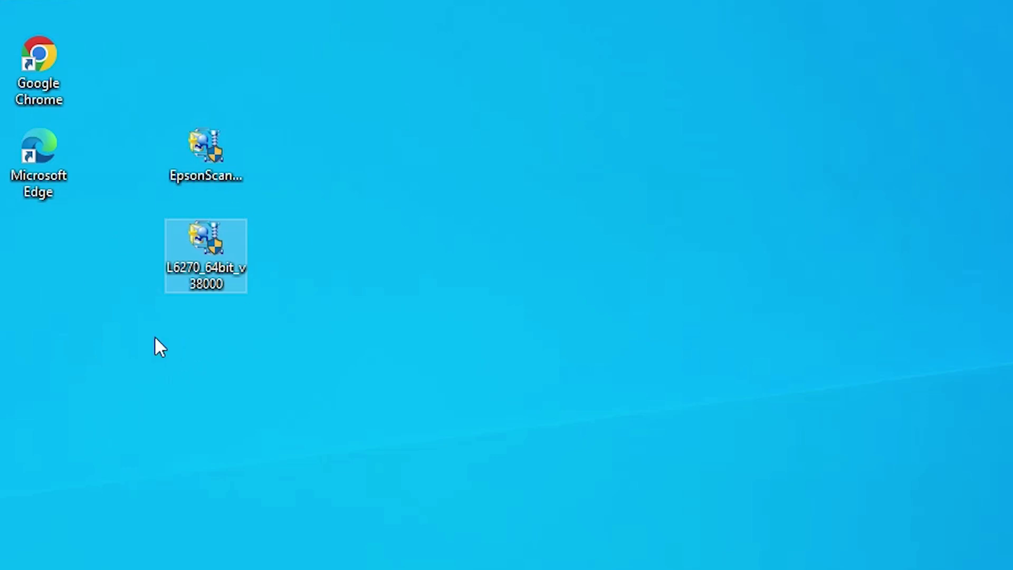
# Step: Extract L6270_64bit_v38000.exe with WinRAR into a folder on the desktop
pyautogui.rightClick(211, 252)
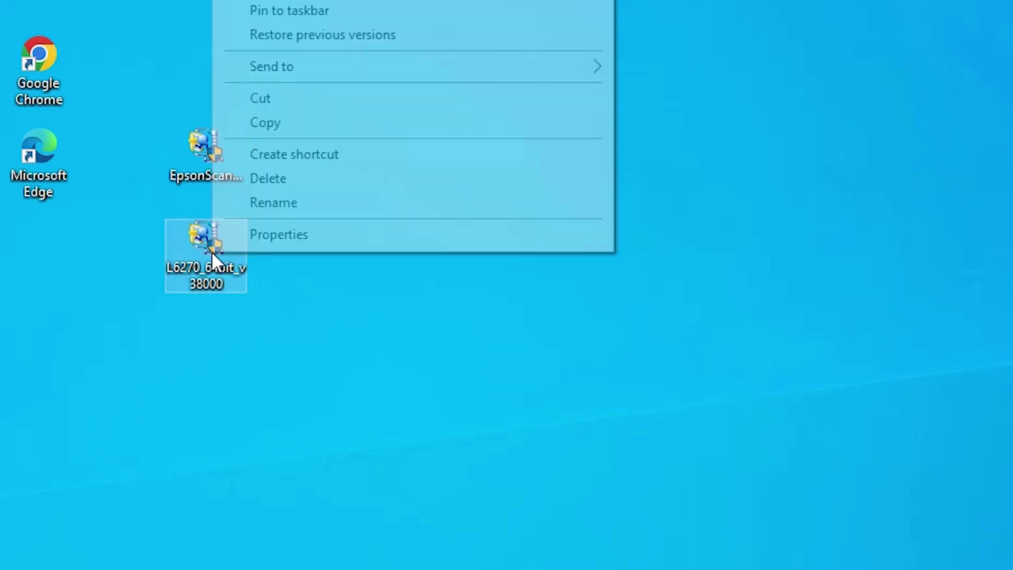
pyautogui.click(279, 150)
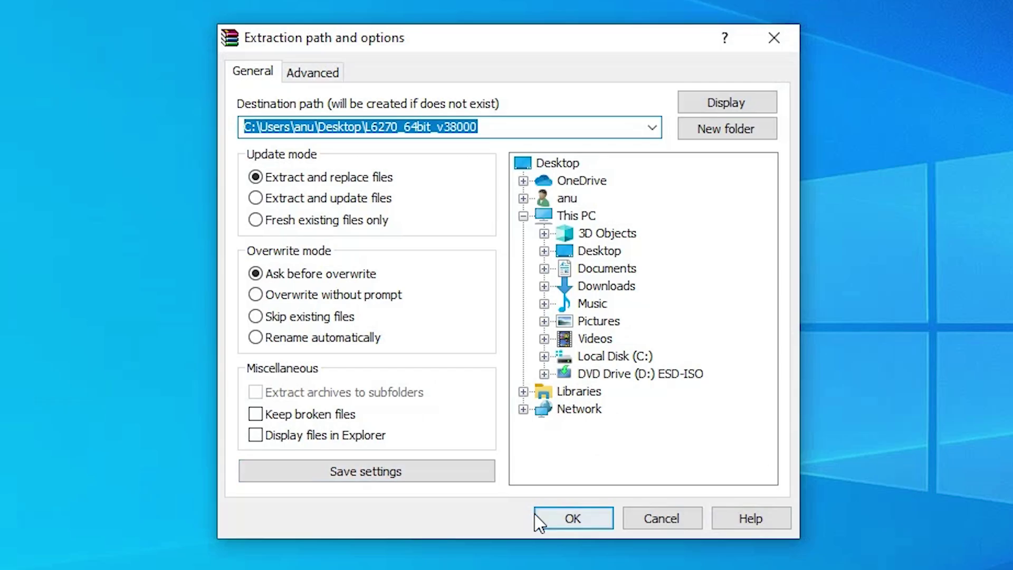
pyautogui.click(551, 518)
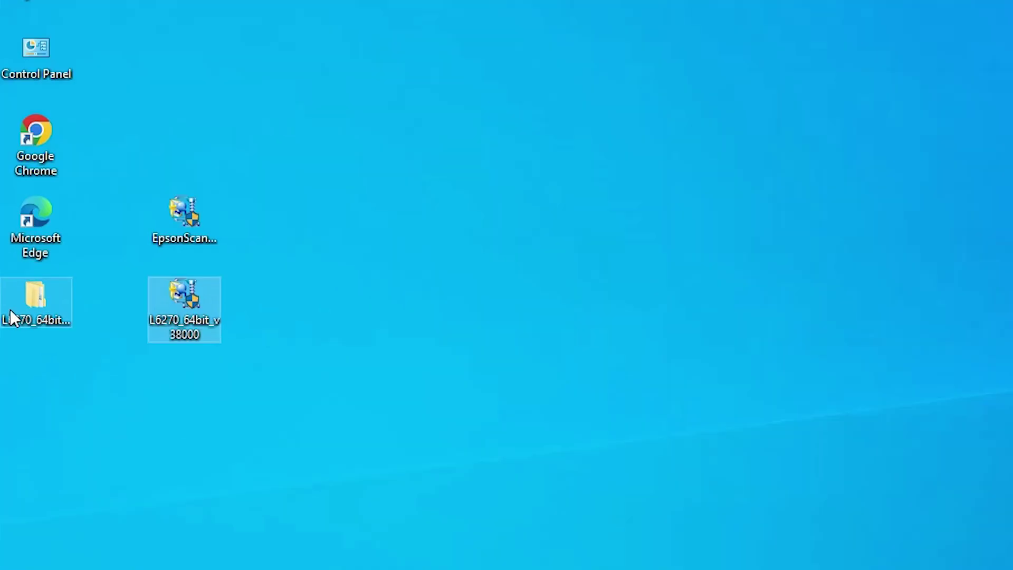
pyautogui.moveTo(11, 317); pyautogui.dragTo(191, 370)
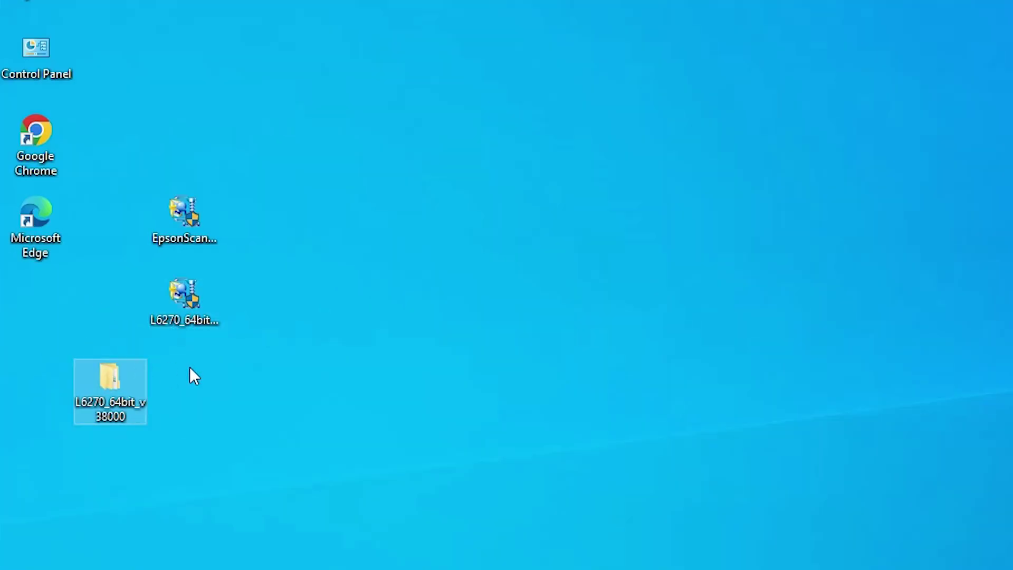
# Step: Browse the extracted L6270_64bit_v38000 folder down to WINX64, then close it
pyautogui.doubleClick(115, 387)
pyautogui.doubleClick(334, 161)
pyautogui.doubleClick(331, 156)
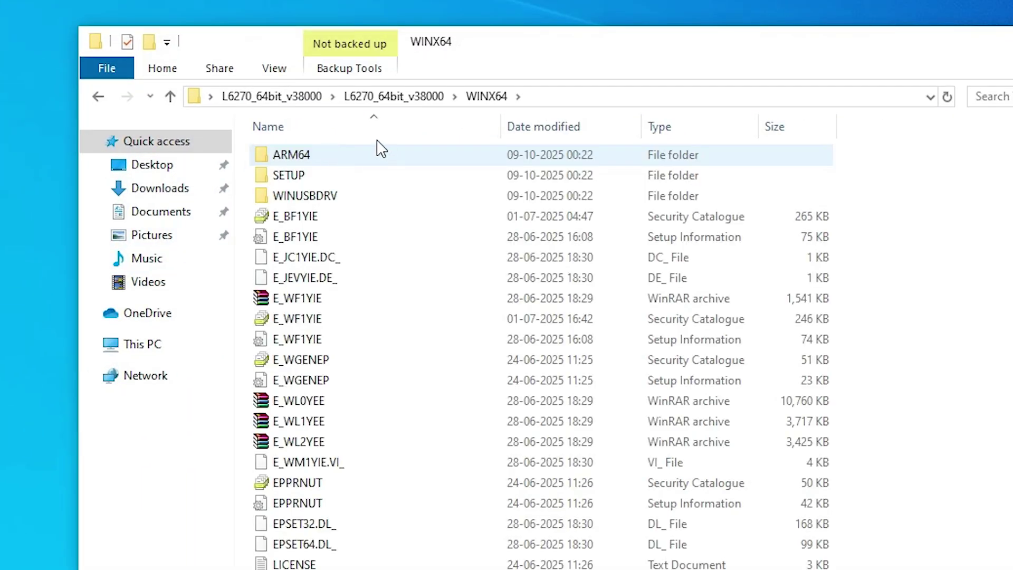
pyautogui.click(798, 122)
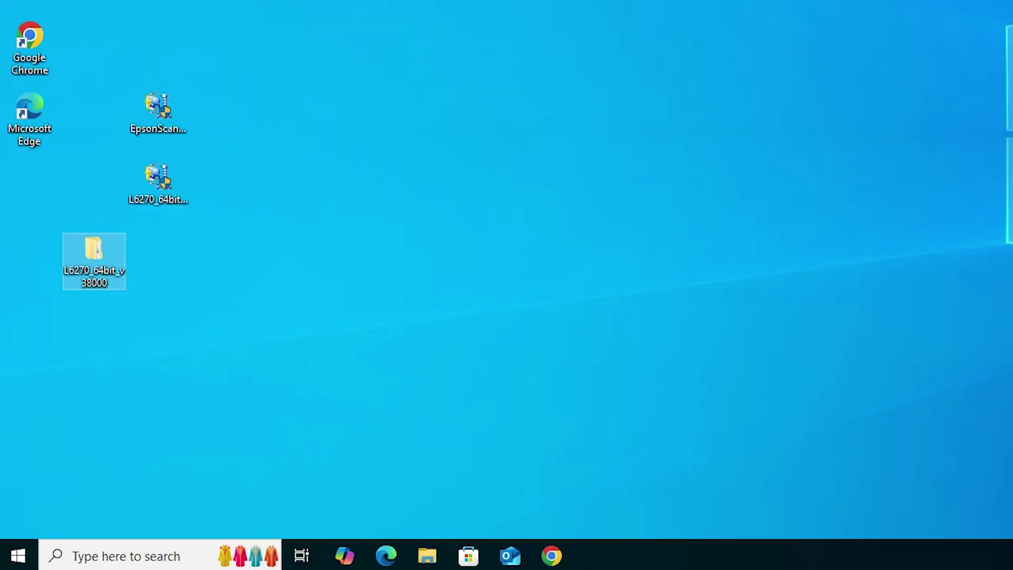
pyautogui.click(162, 179)
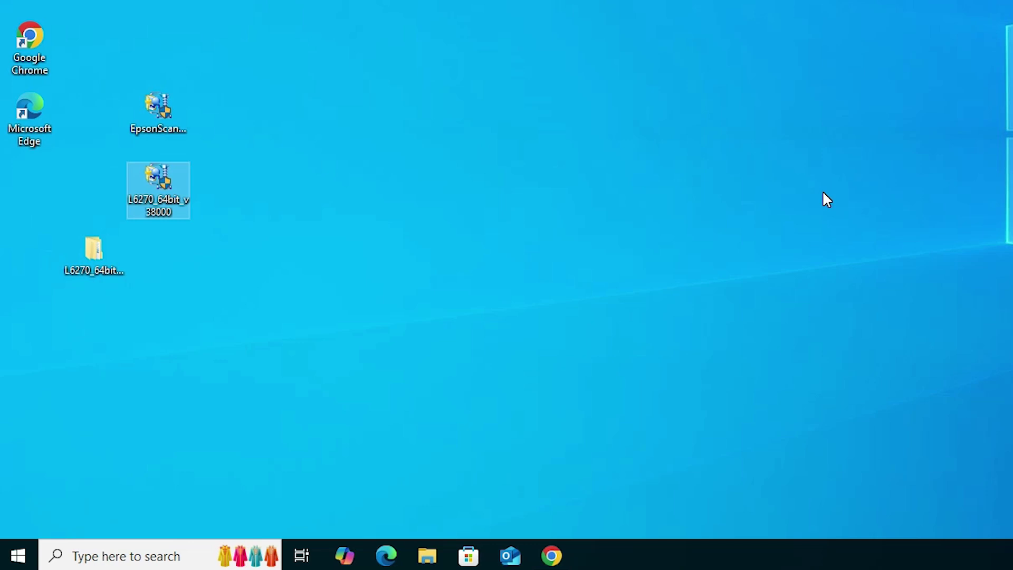
# Step: Open Printers & scanners from a Start search for 'pr' and begin adding a printer
pyautogui.click(11, 557)
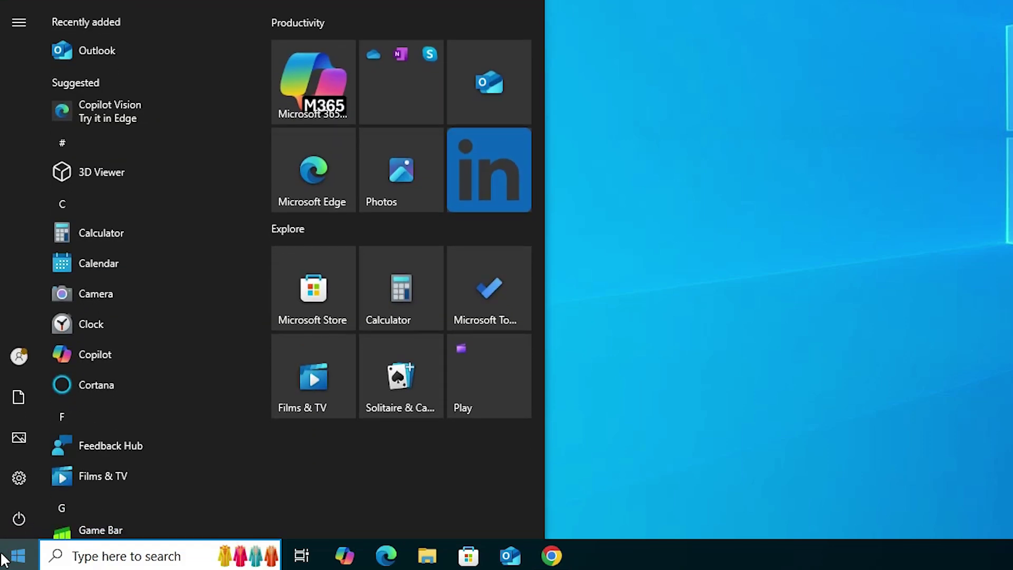
pyautogui.write('pr')
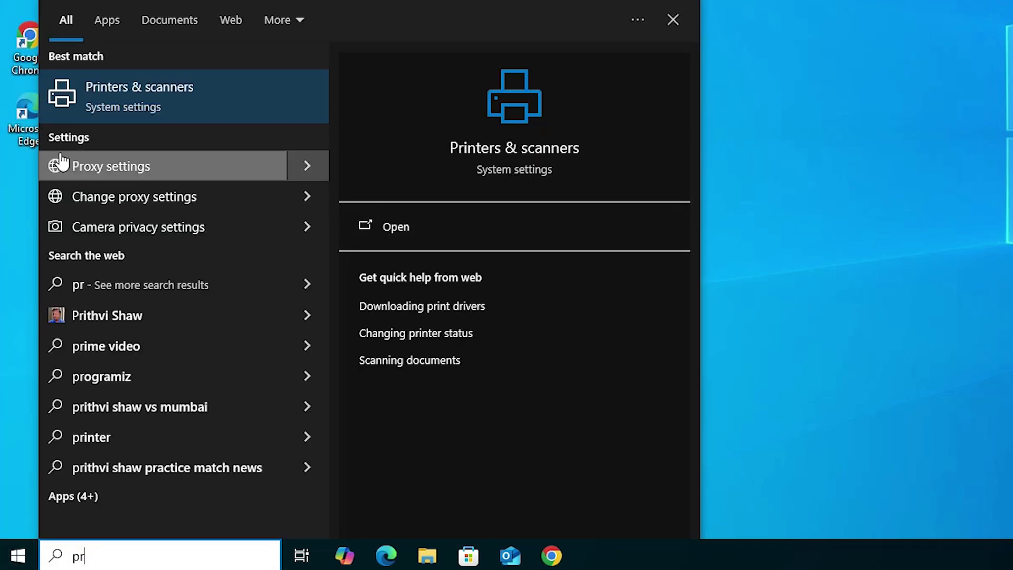
pyautogui.click(97, 111)
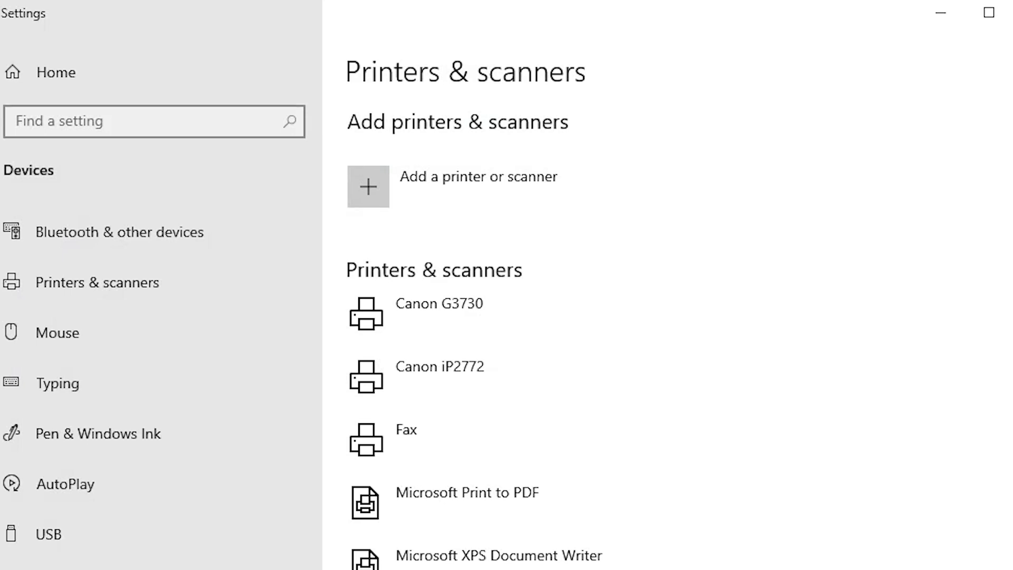
pyautogui.click(452, 214)
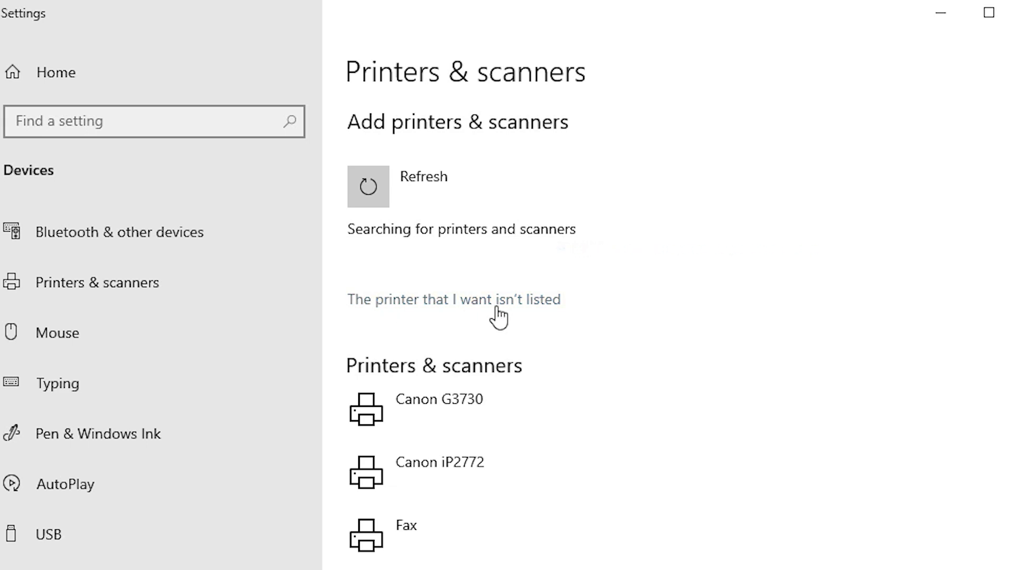
# Step: Add a local printer manually using the existing USB_001 (Local Port)
pyautogui.click(519, 302)
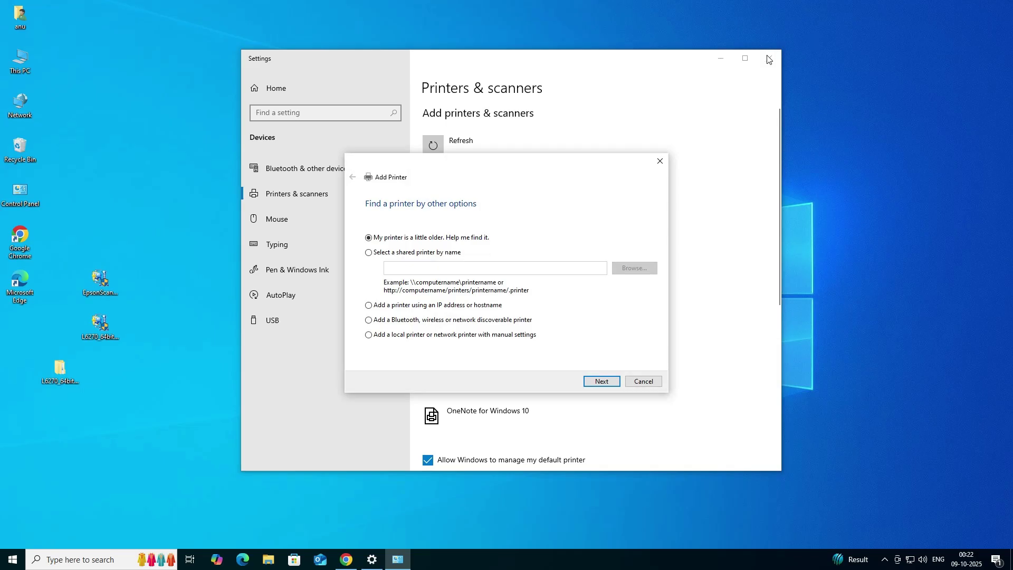
pyautogui.click(941, 12)
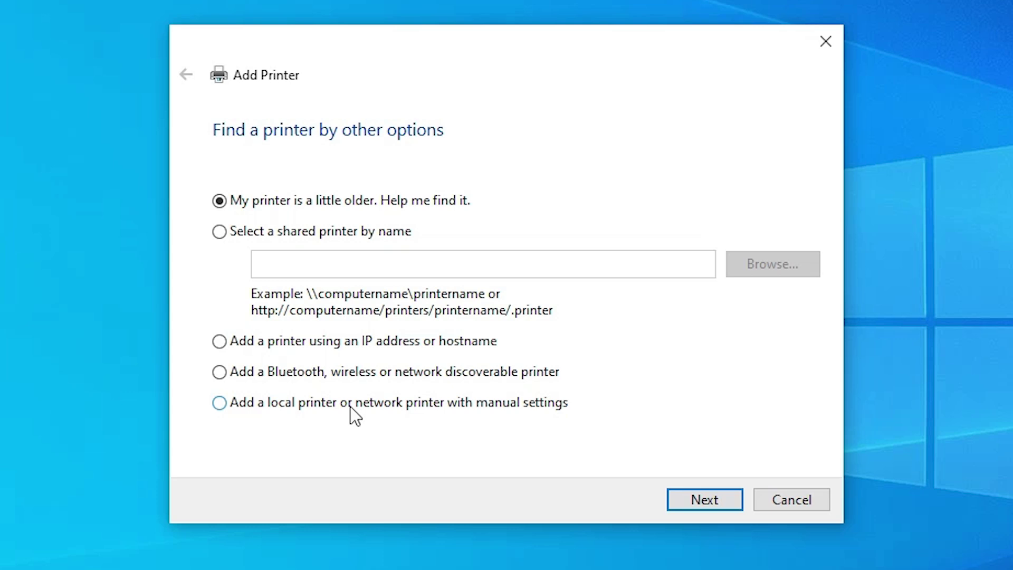
pyautogui.click(522, 403)
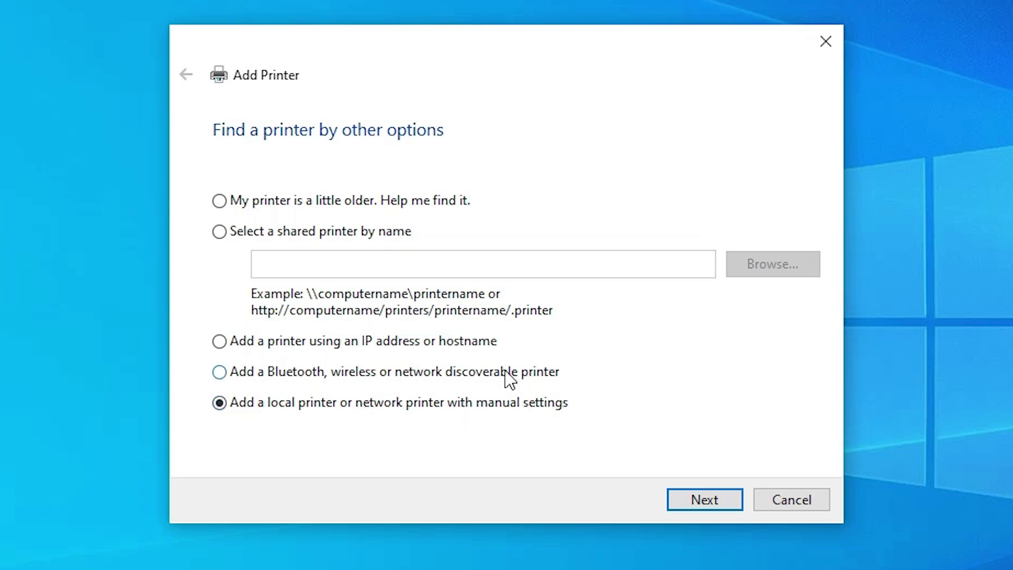
pyautogui.click(706, 510)
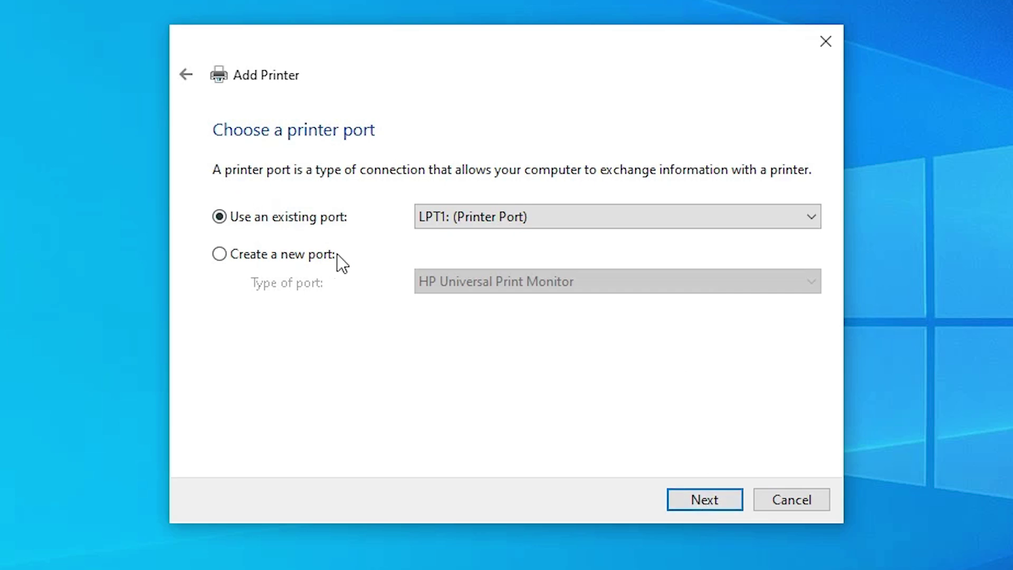
pyautogui.click(537, 225)
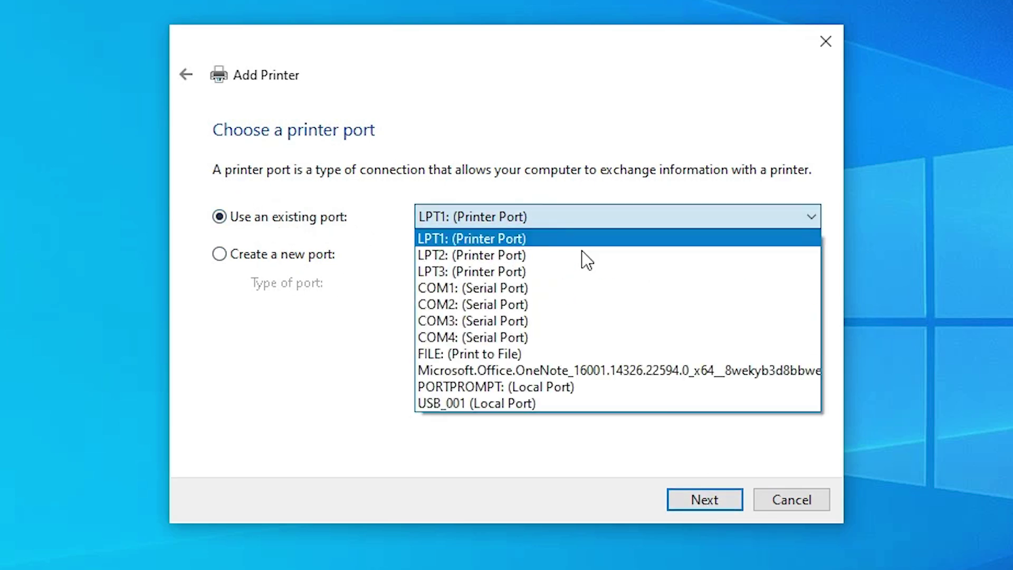
pyautogui.click(499, 402)
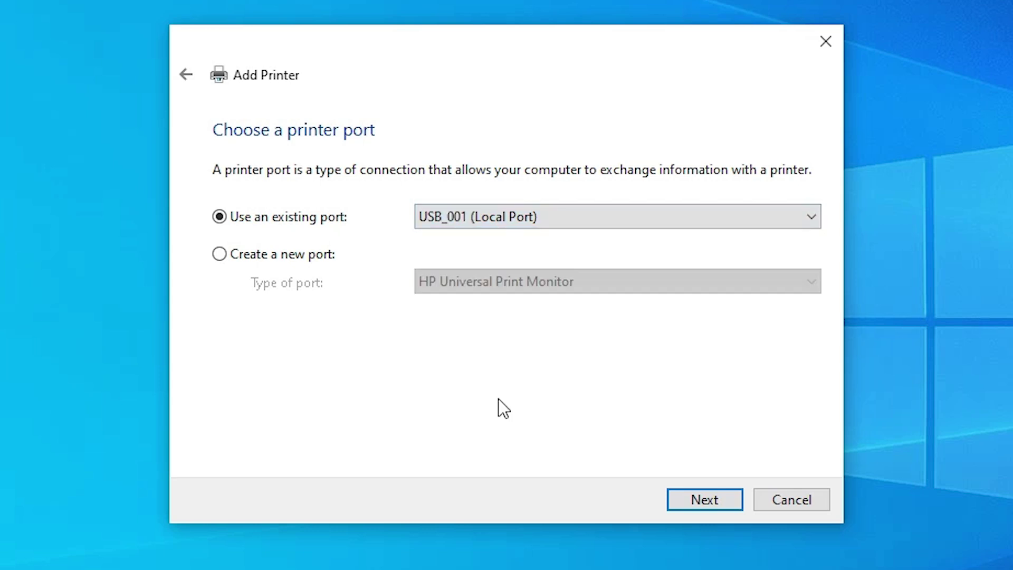
pyautogui.click(680, 493)
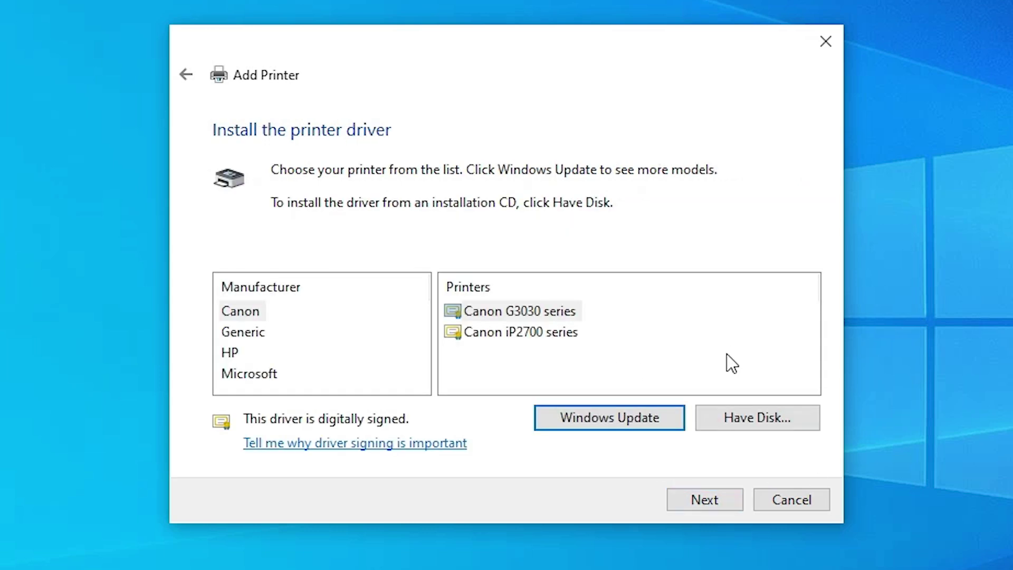
# Step: Load the driver via Have Disk from Desktop > L6270_64bit_v38000 > WINX64 > E_BF1YIE
pyautogui.click(785, 414)
pyautogui.click(701, 388)
pyautogui.click(363, 238)
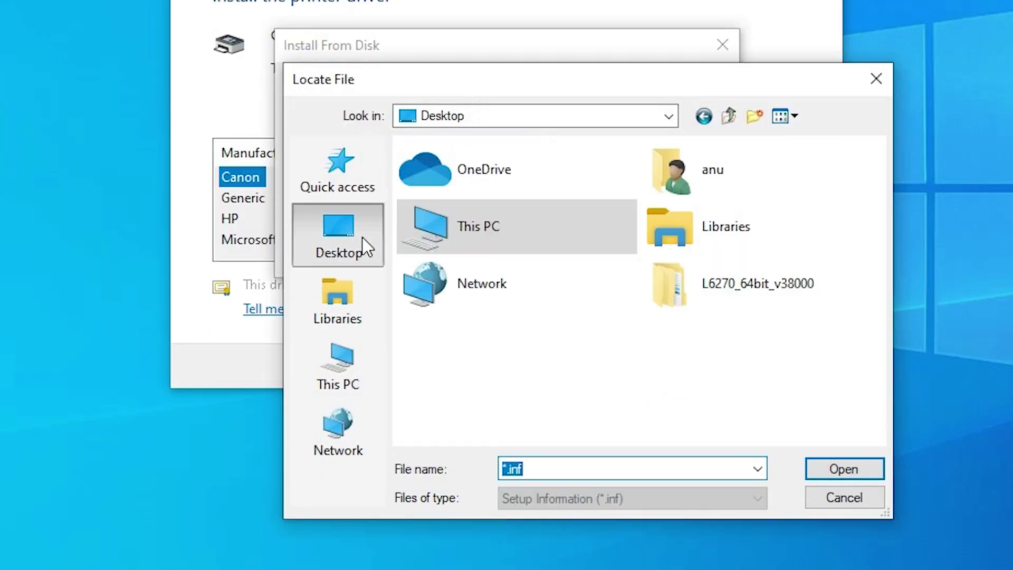
pyautogui.doubleClick(788, 294)
pyautogui.doubleClick(517, 174)
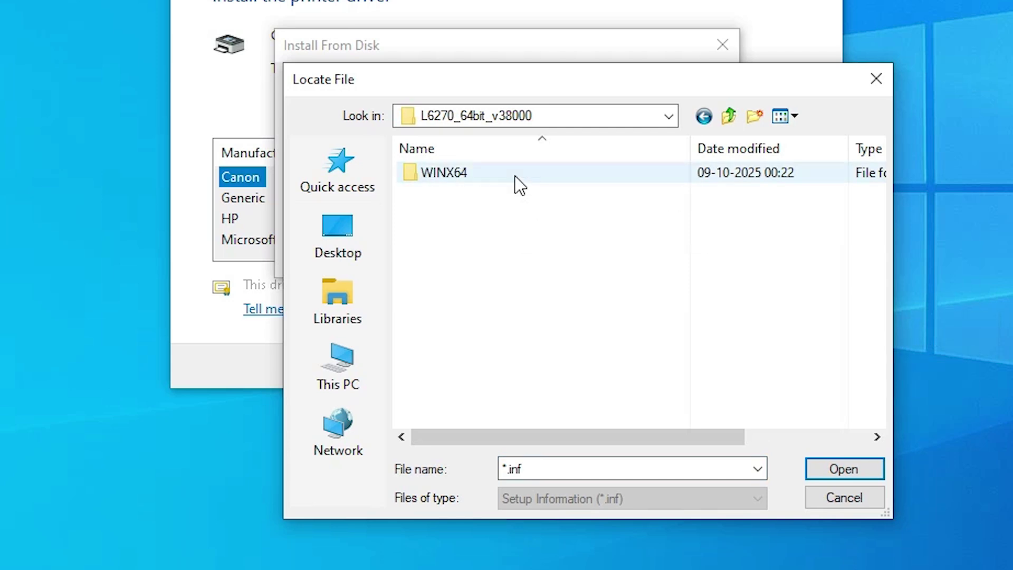
pyautogui.doubleClick(446, 174)
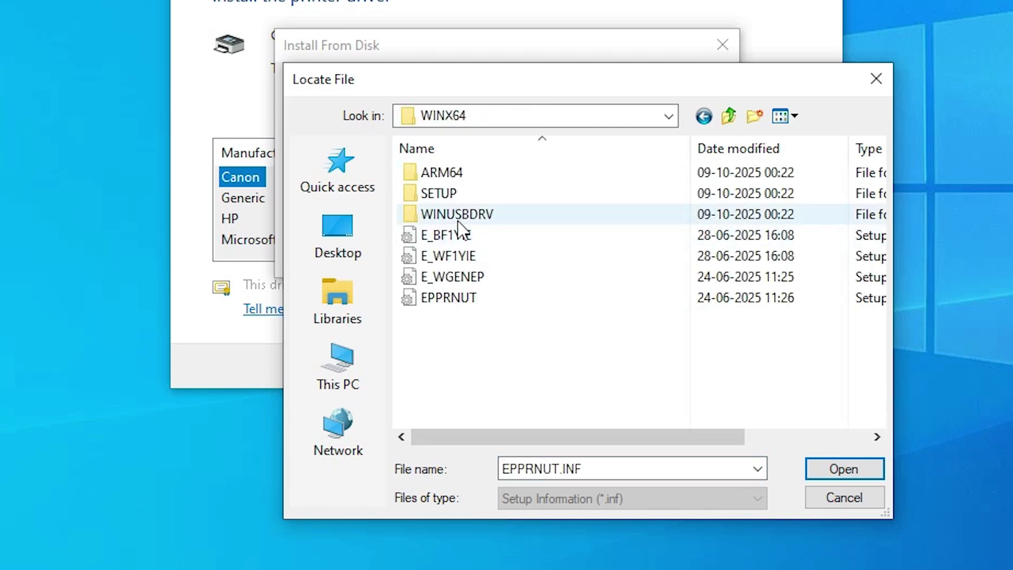
pyautogui.click(462, 235)
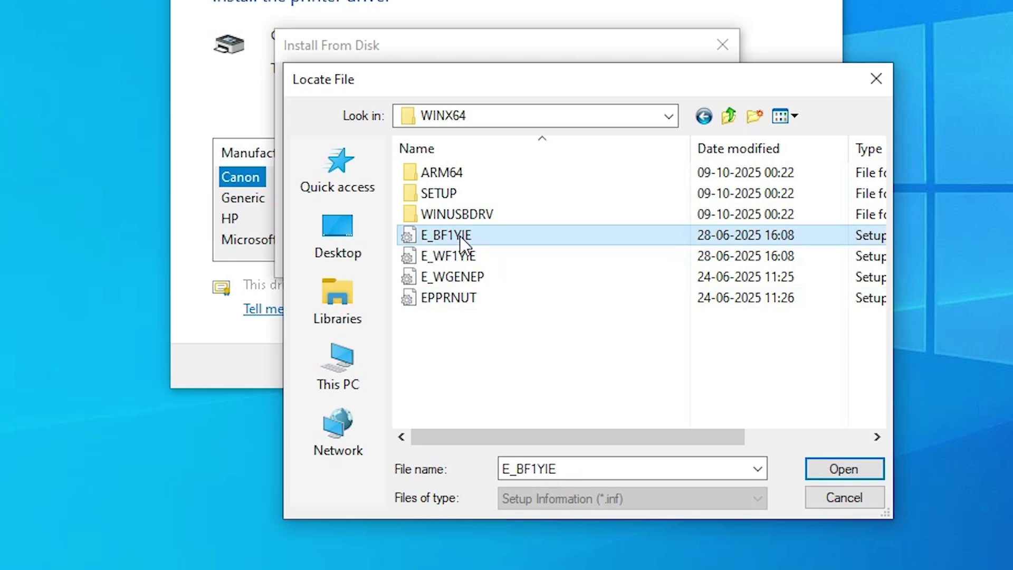
pyautogui.click(838, 468)
pyautogui.click(677, 223)
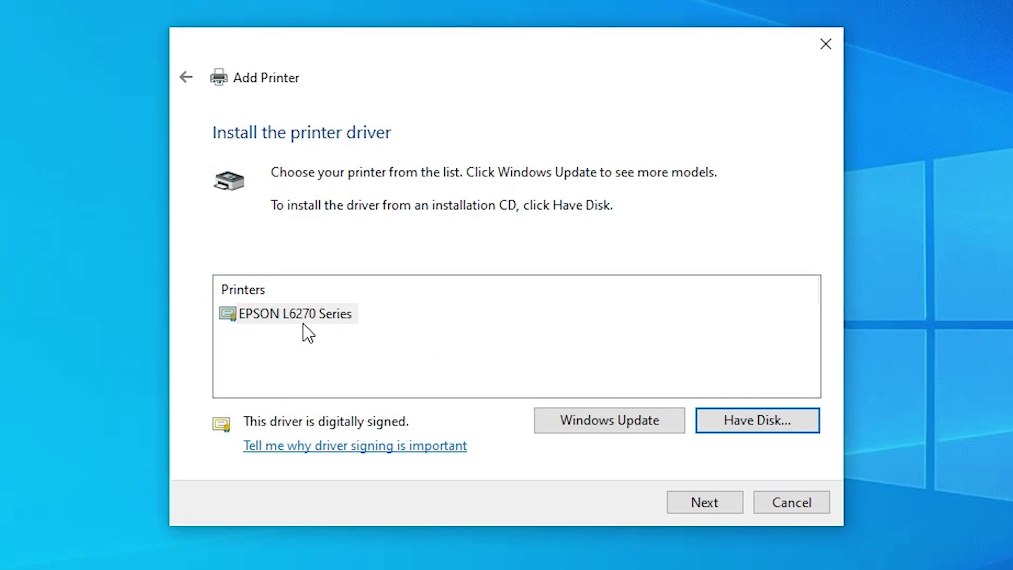
# Step: Install the EPSON L6270 Series driver as printer 'EPSON L6270', unshared, and finish
pyautogui.click(328, 316)
pyautogui.click(691, 508)
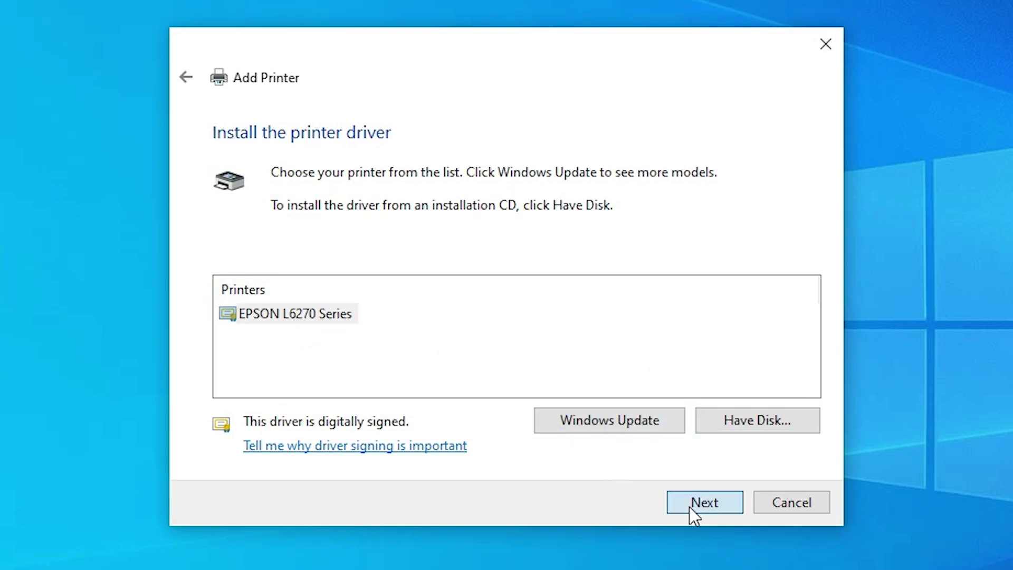
pyautogui.click(448, 176)
pyautogui.doubleClick(448, 175)
pyautogui.press('BackSpace')
pyautogui.press('BackSpace')
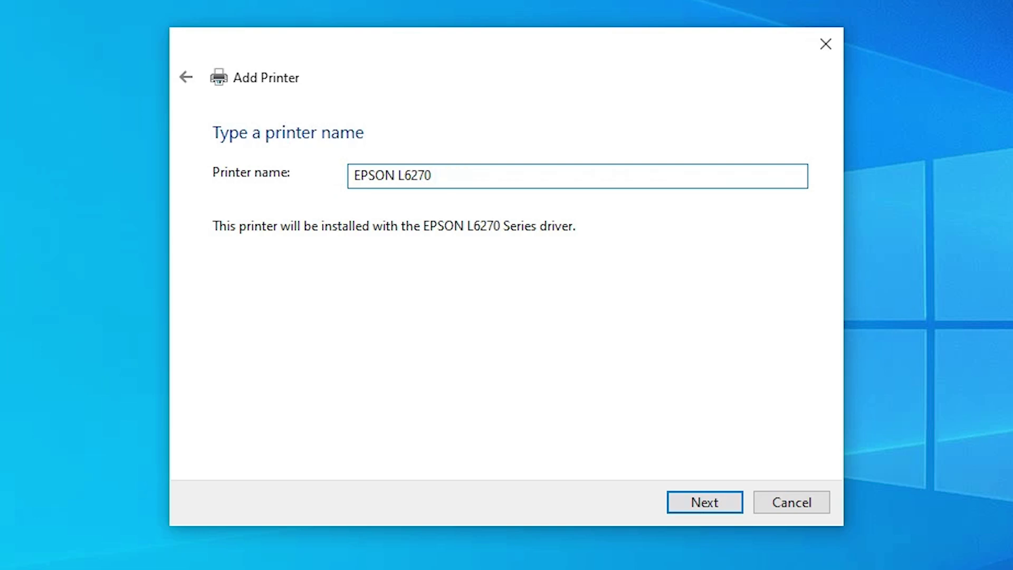
pyautogui.click(719, 511)
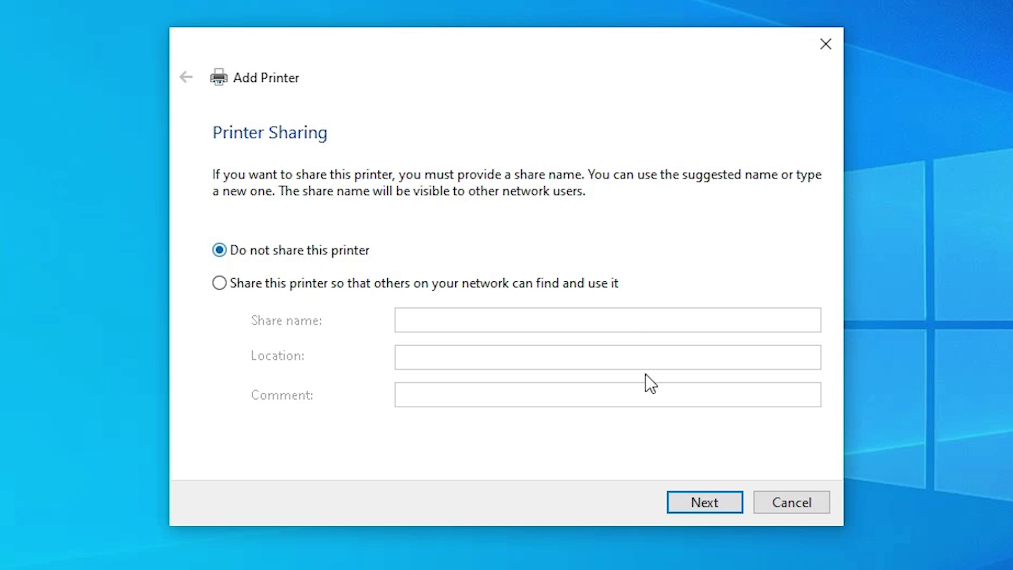
pyautogui.click(697, 503)
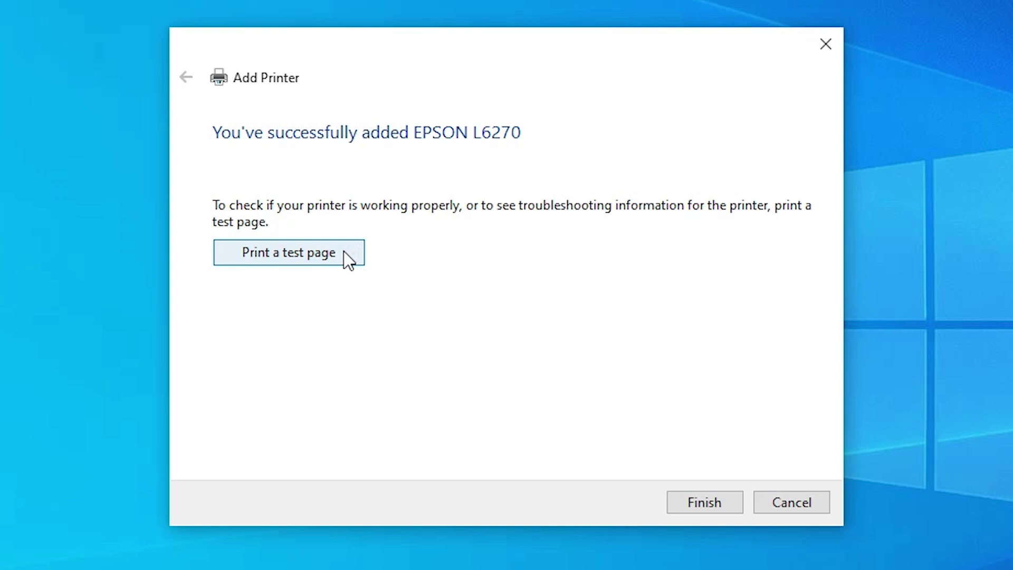
pyautogui.click(695, 502)
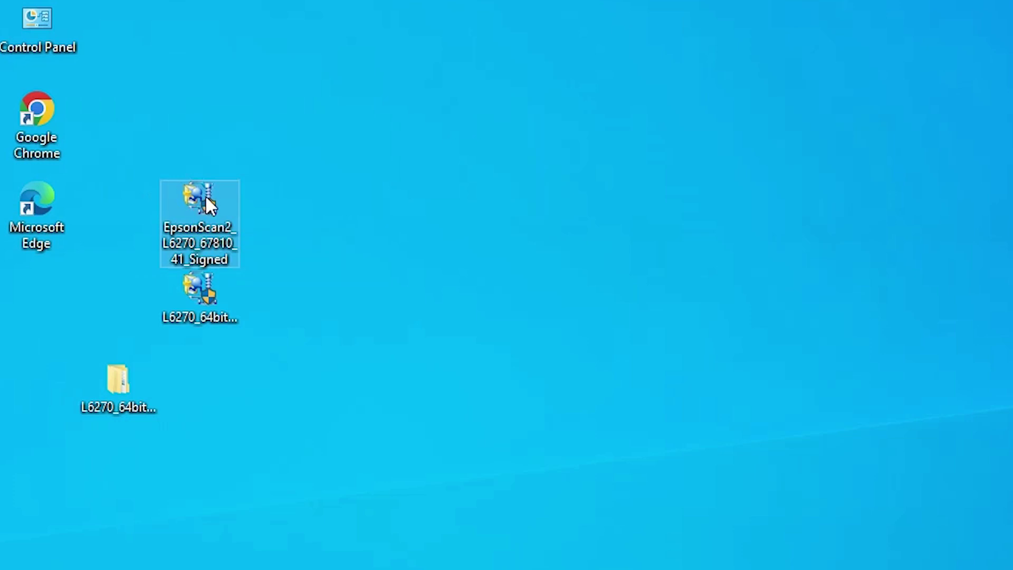
# Step: Run the EpsonScan2 installer as administrator, accept the licence, and complete the installation
pyautogui.rightClick(206, 197)
pyautogui.click(306, 173)
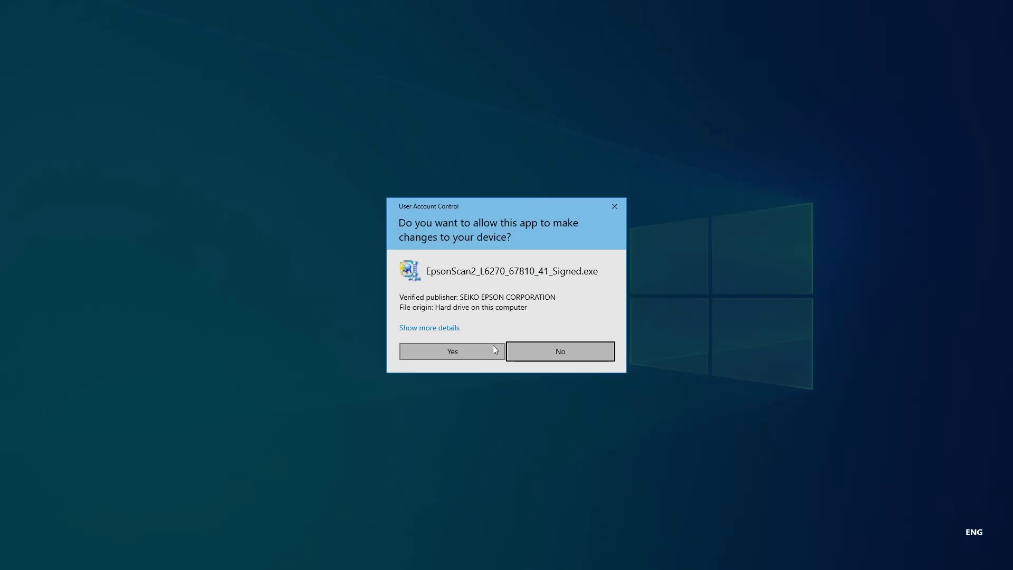
pyautogui.click(493, 350)
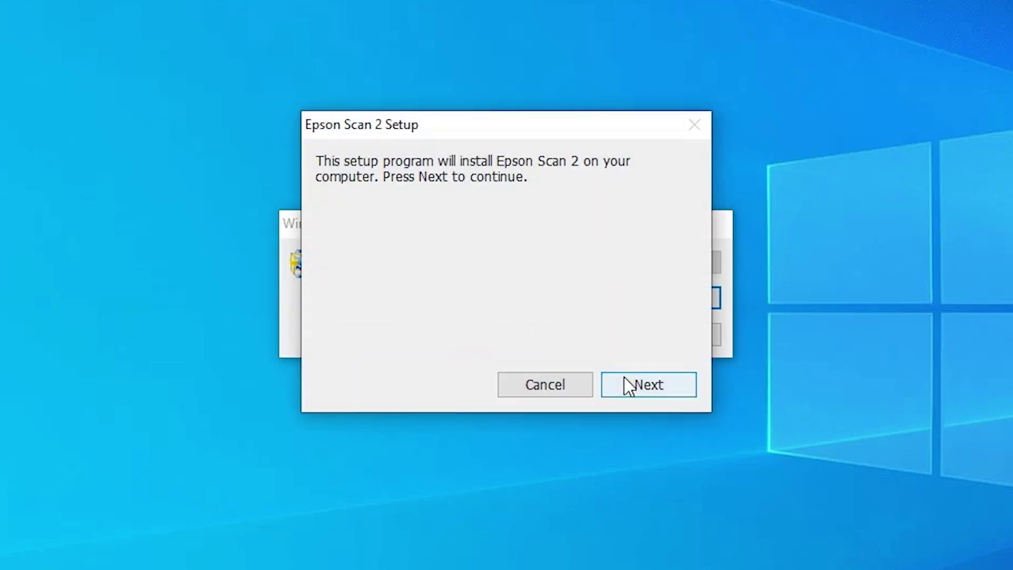
pyautogui.click(628, 378)
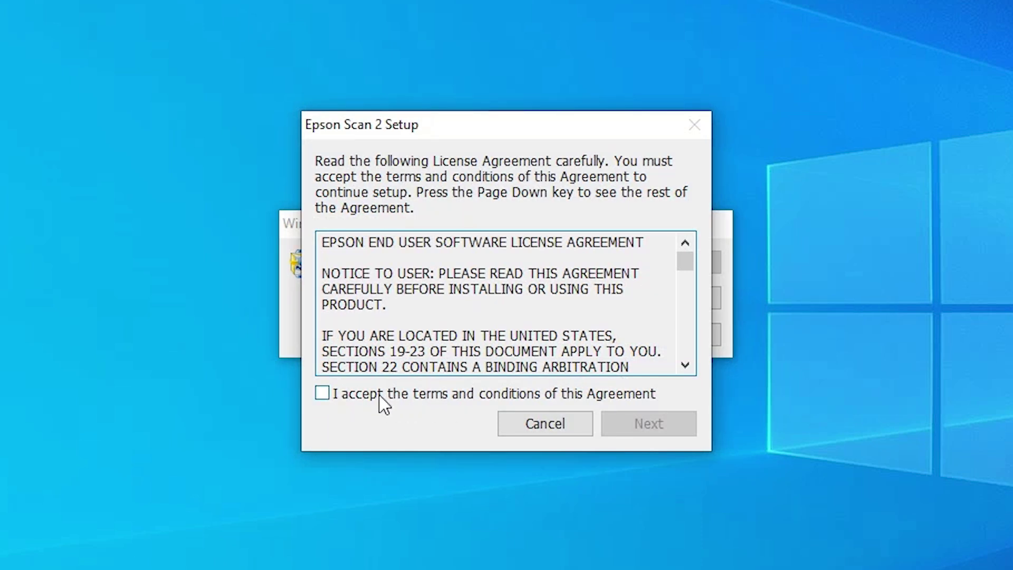
pyautogui.click(329, 398)
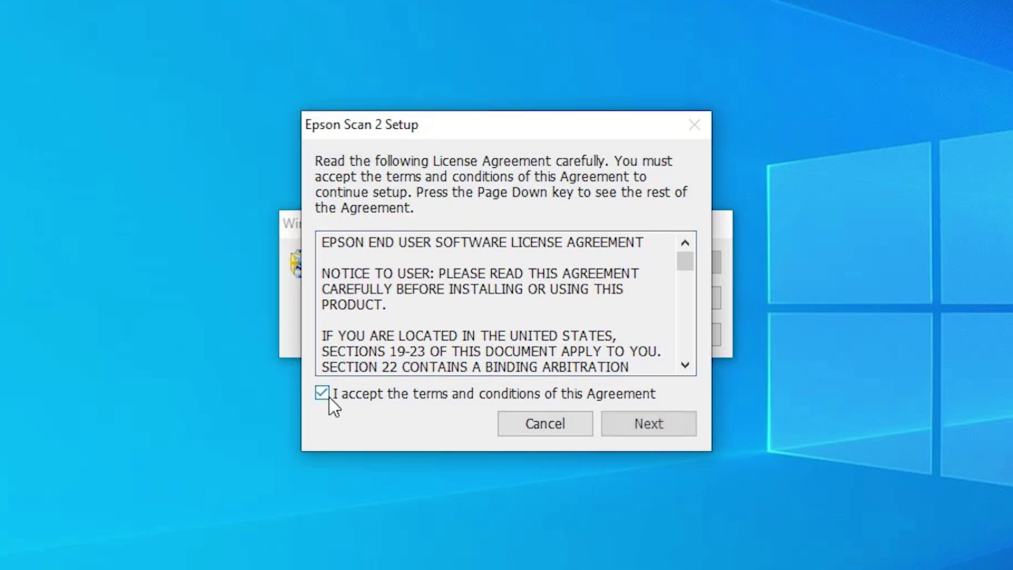
pyautogui.click(650, 425)
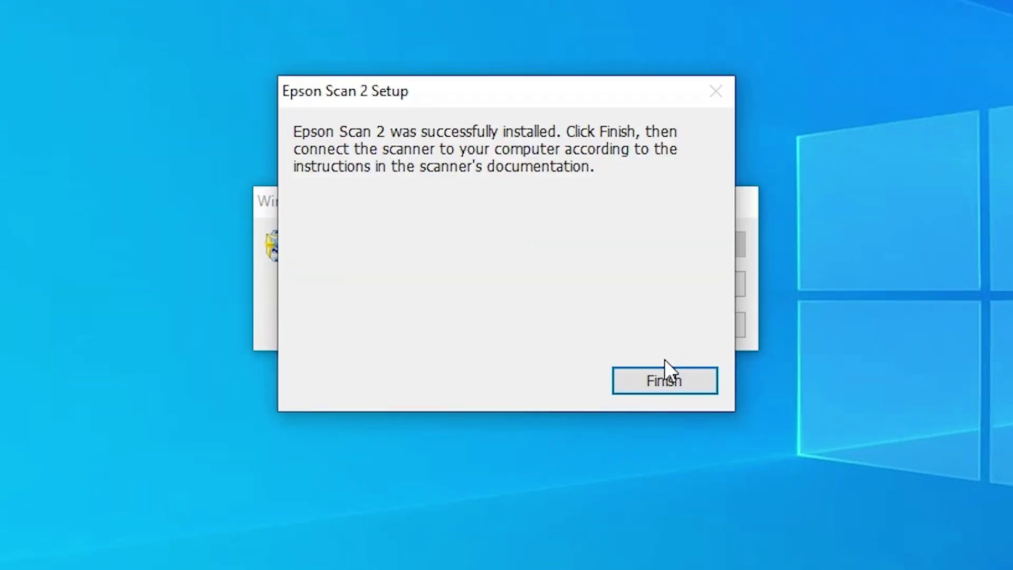
pyautogui.click(658, 381)
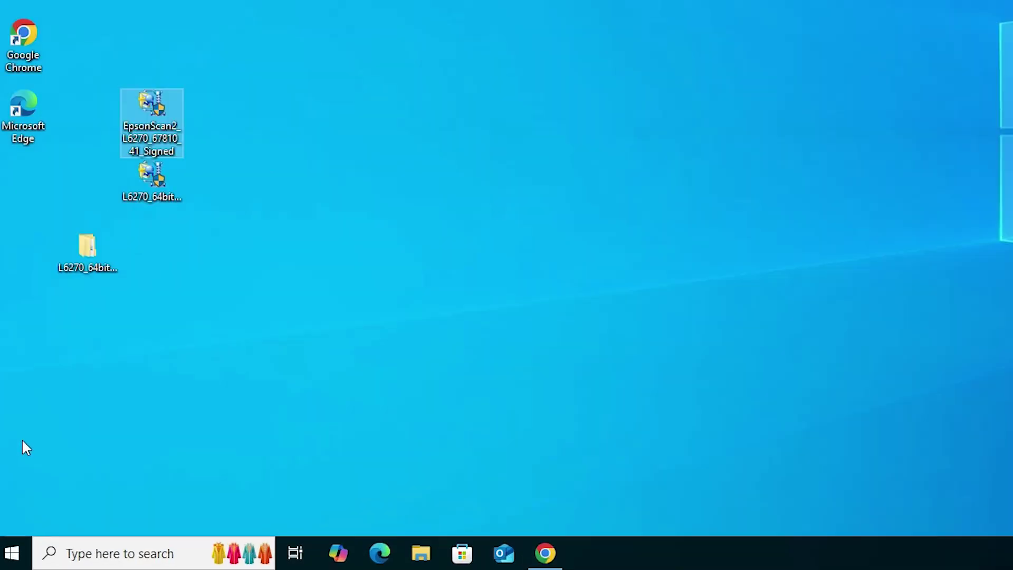
# Step: Confirm EPSON L6270 appears in Printers & scanners settings, then close Settings
pyautogui.click(4, 563)
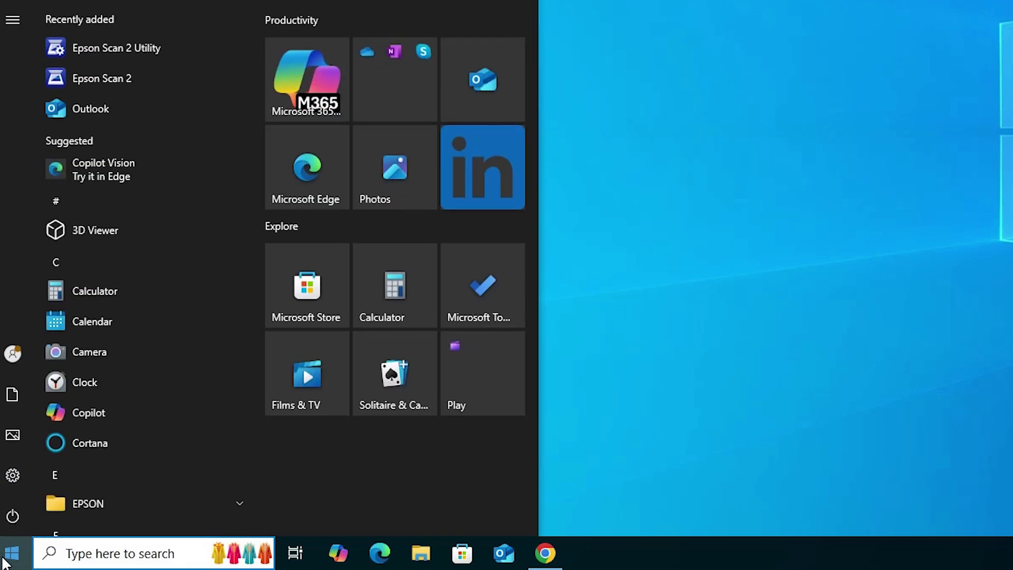
pyautogui.write('pr')
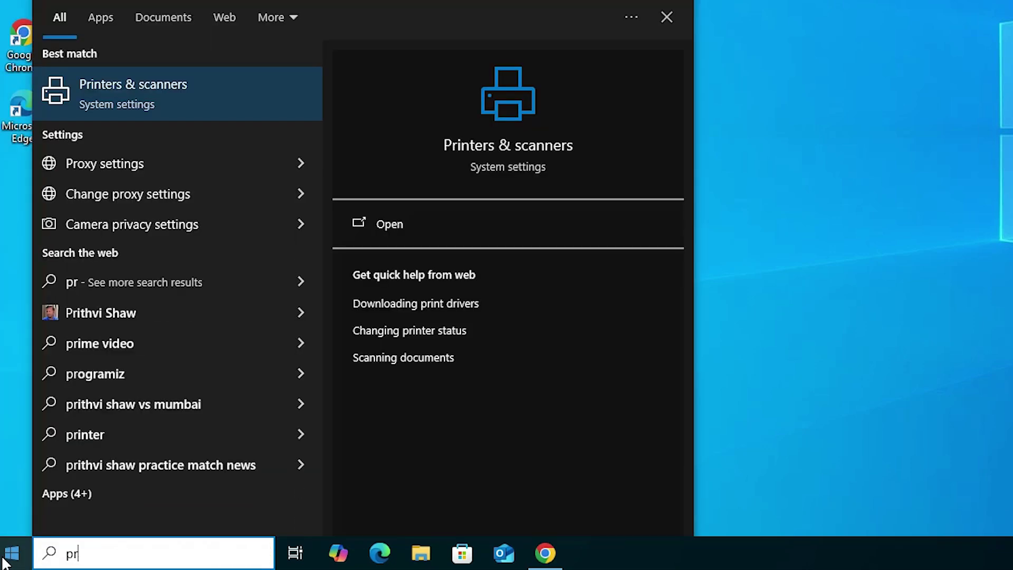
pyautogui.click(151, 100)
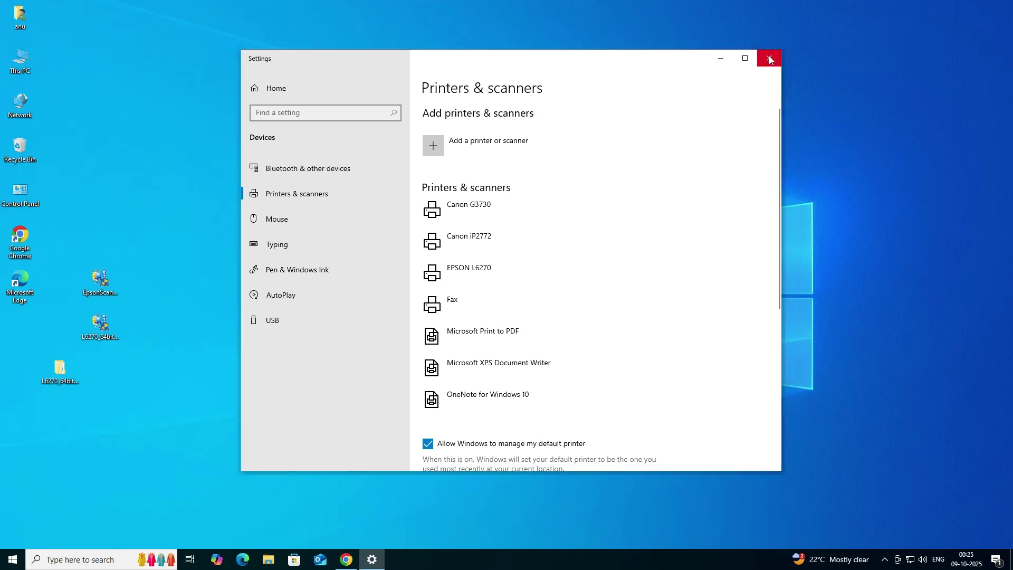
pyautogui.click(769, 57)
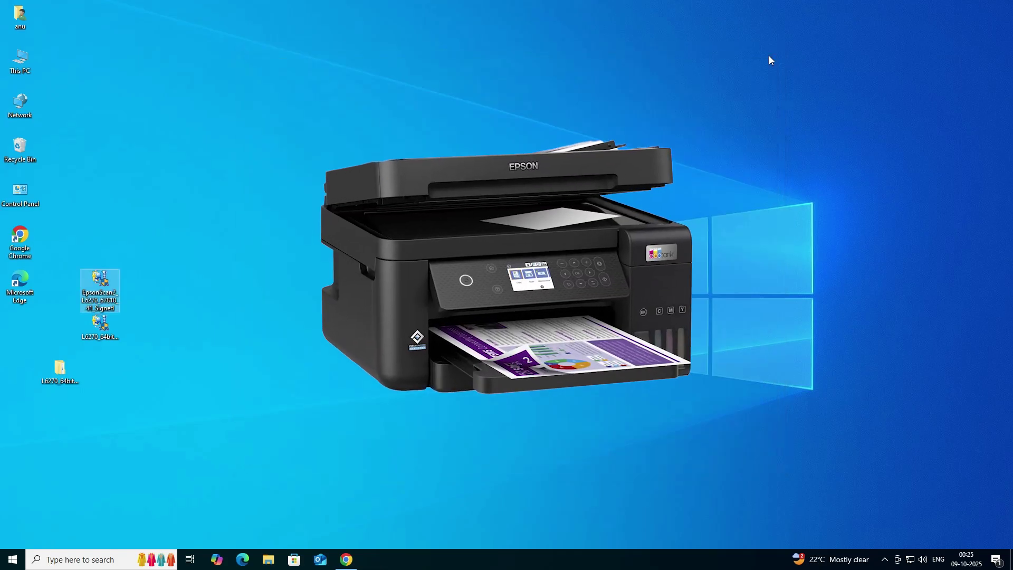